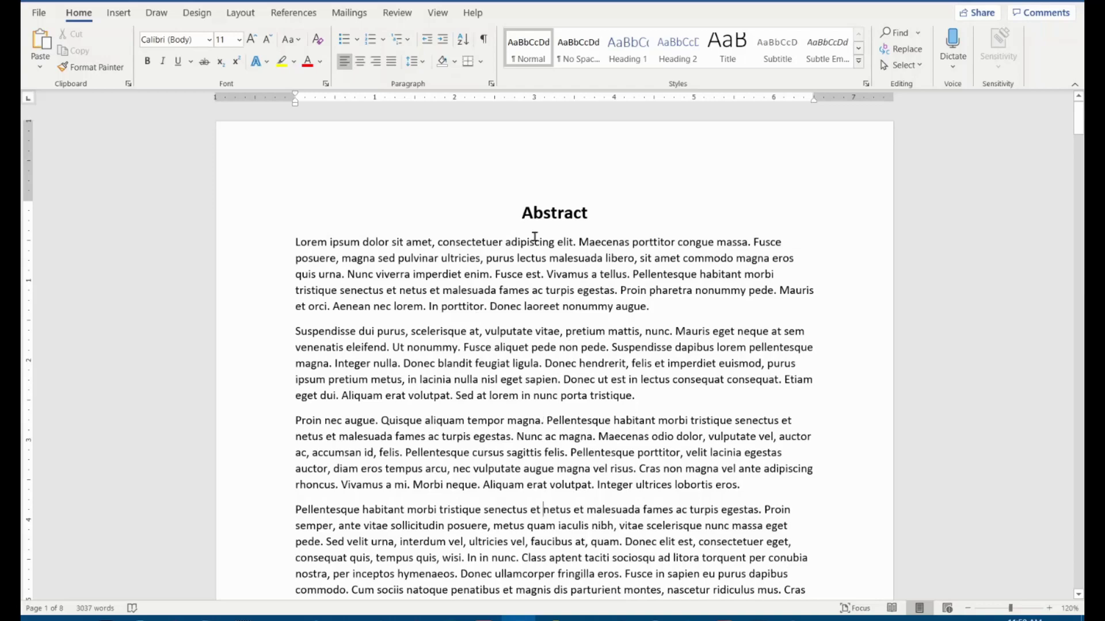
# - Look through the document's sections from the Abstract to Chapter 1 and return to the beginning
pyautogui.scroll(-15, 576, 359)
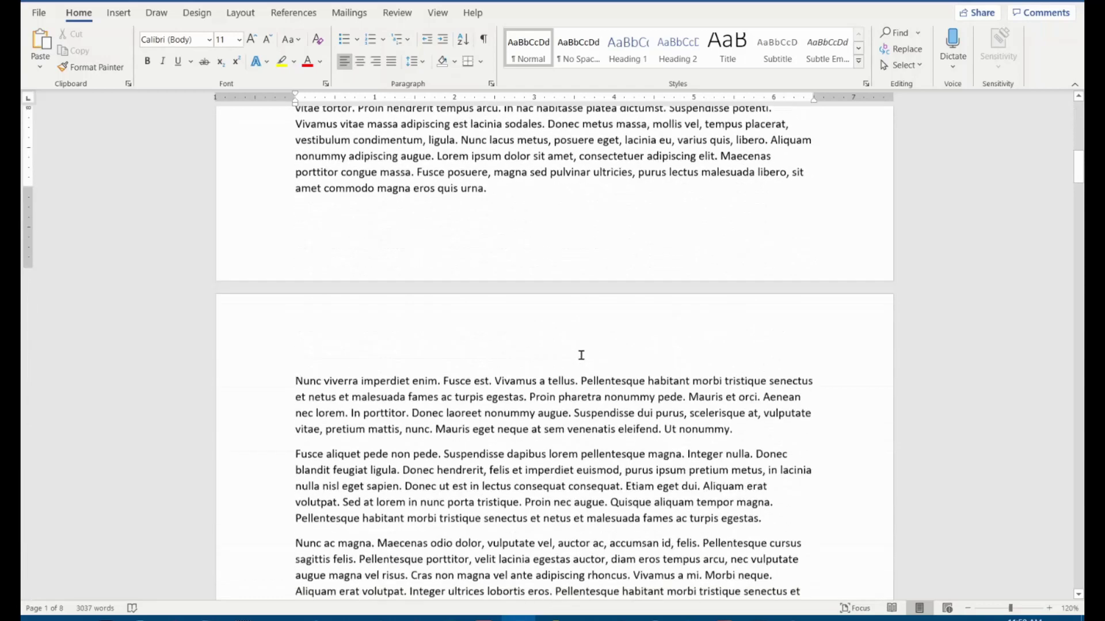
pyautogui.scroll(-5, 581, 345)
pyautogui.scroll(-5, 587, 345)
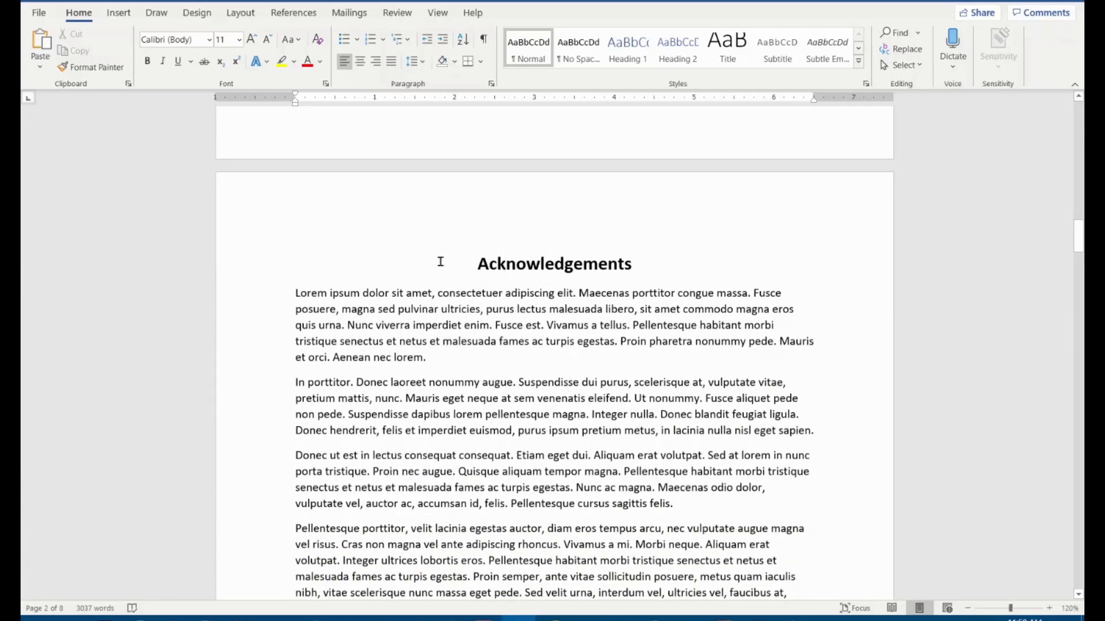
pyautogui.scroll(-10, 575, 340)
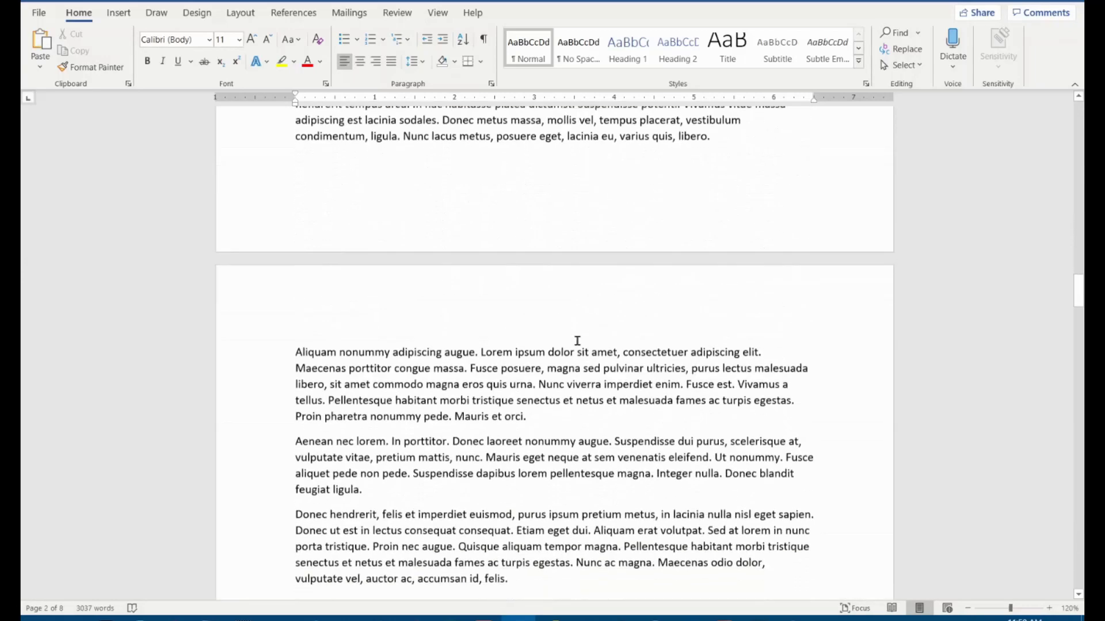
pyautogui.scroll(-20, 575, 337)
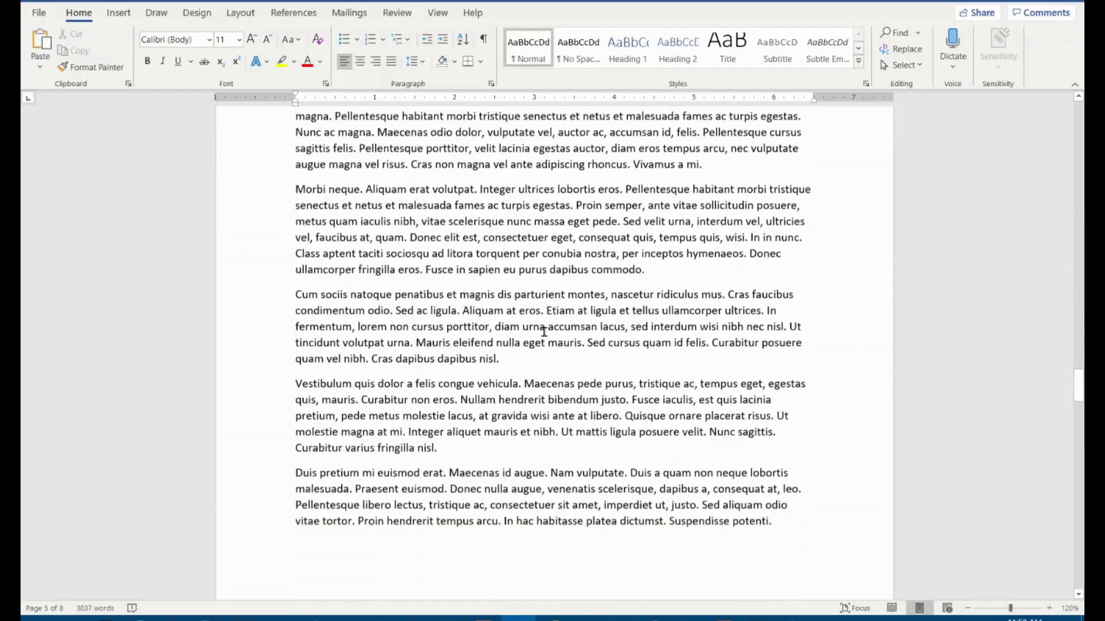
pyautogui.scroll(-15, 548, 328)
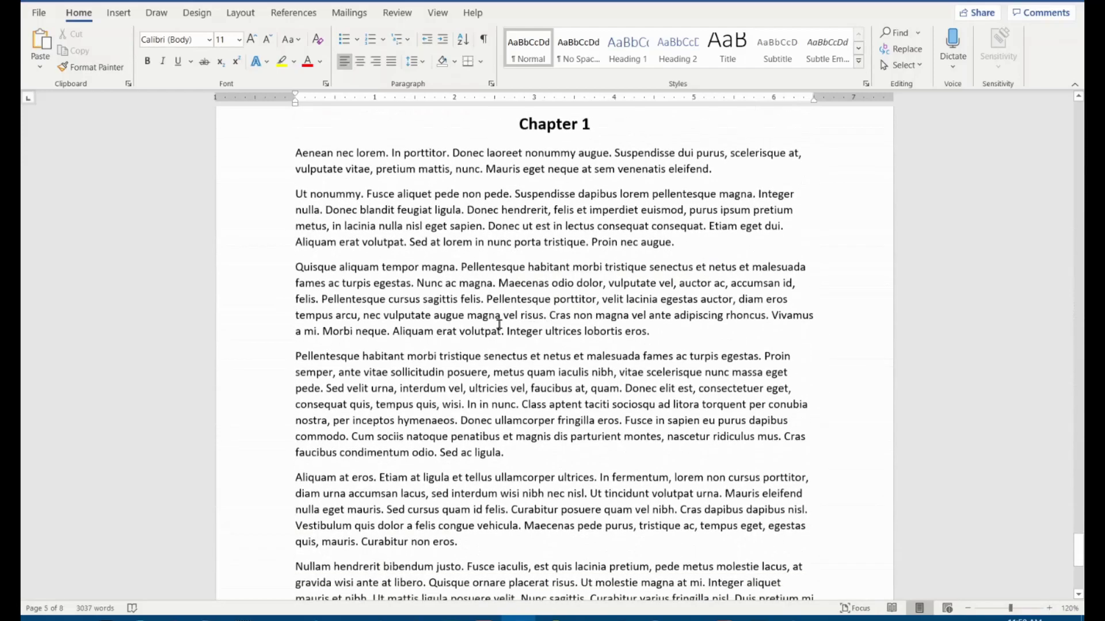
pyautogui.scroll(-5, 555, 284)
pyautogui.scroll(10, 554, 283)
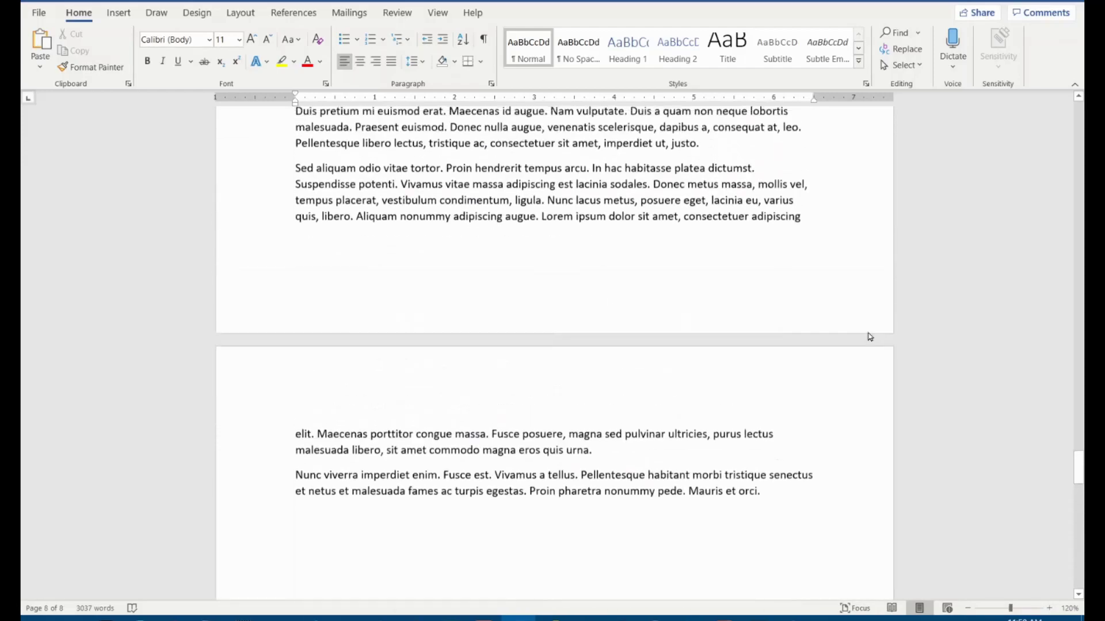
pyautogui.moveTo(1079, 466); pyautogui.dragTo(1073, 104)
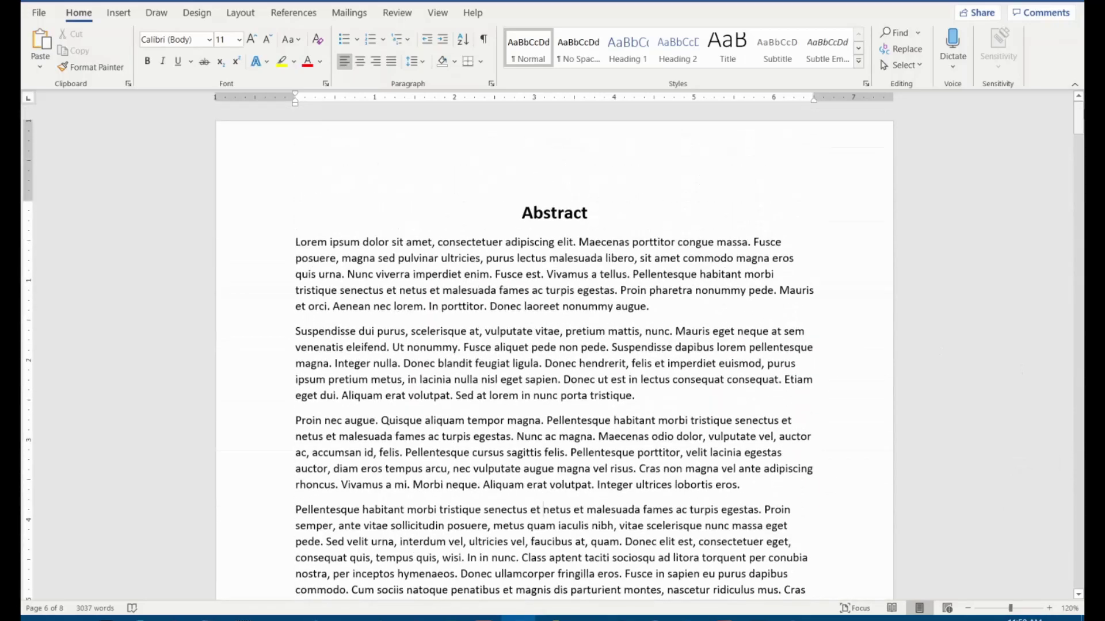
# - Examine where the front matter ends and the Introduction begins
pyautogui.scroll(-15, 767, 368)
pyautogui.scroll(-15, 764, 372)
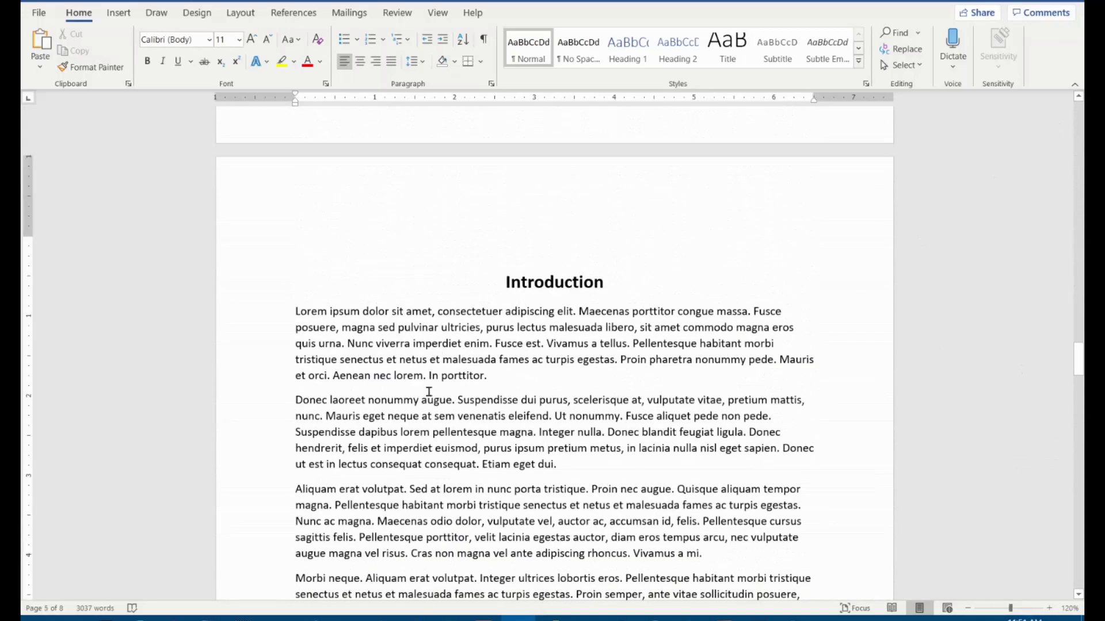
pyautogui.scroll(-10, 631, 437)
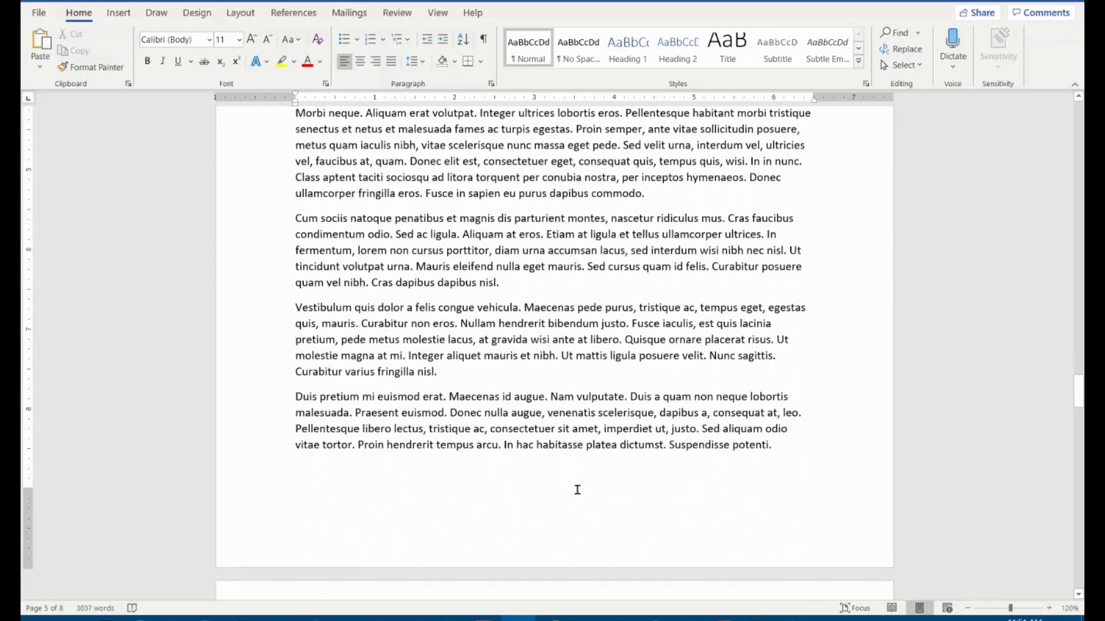
pyautogui.click(613, 412)
pyautogui.moveTo(1080, 403); pyautogui.dragTo(1080, 118)
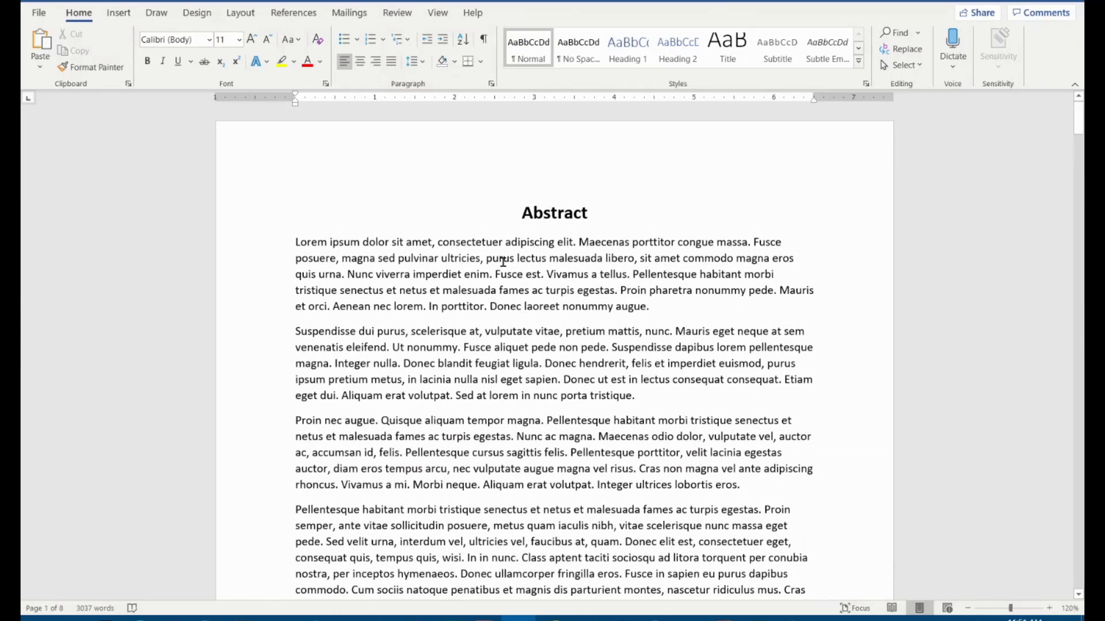
pyautogui.hotkey('shift', 'F5')
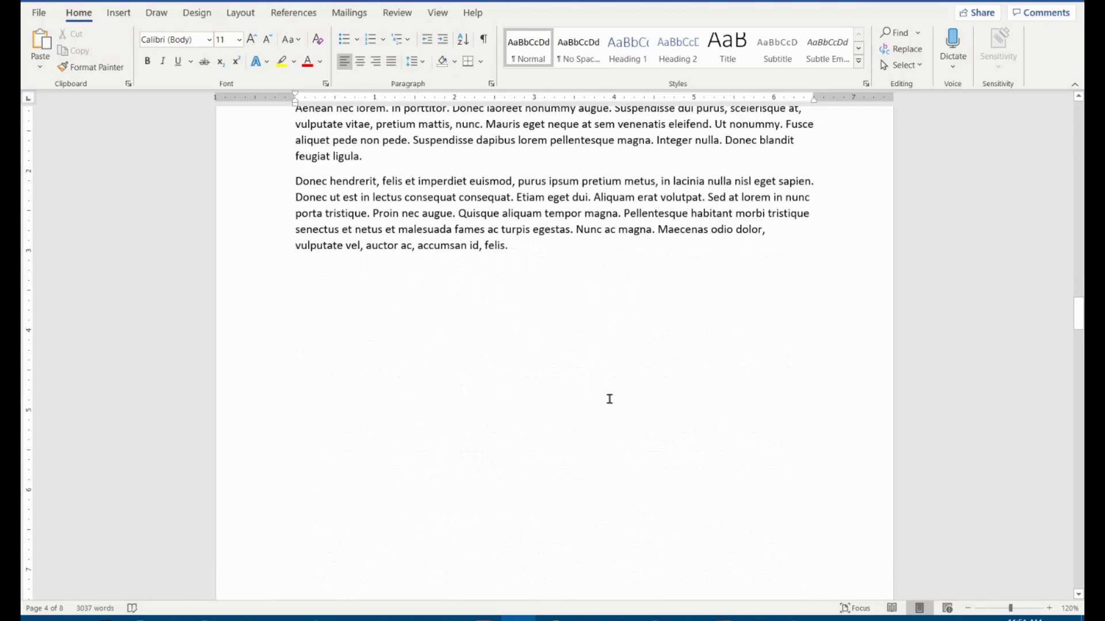
pyautogui.scroll(-10, 712, 407)
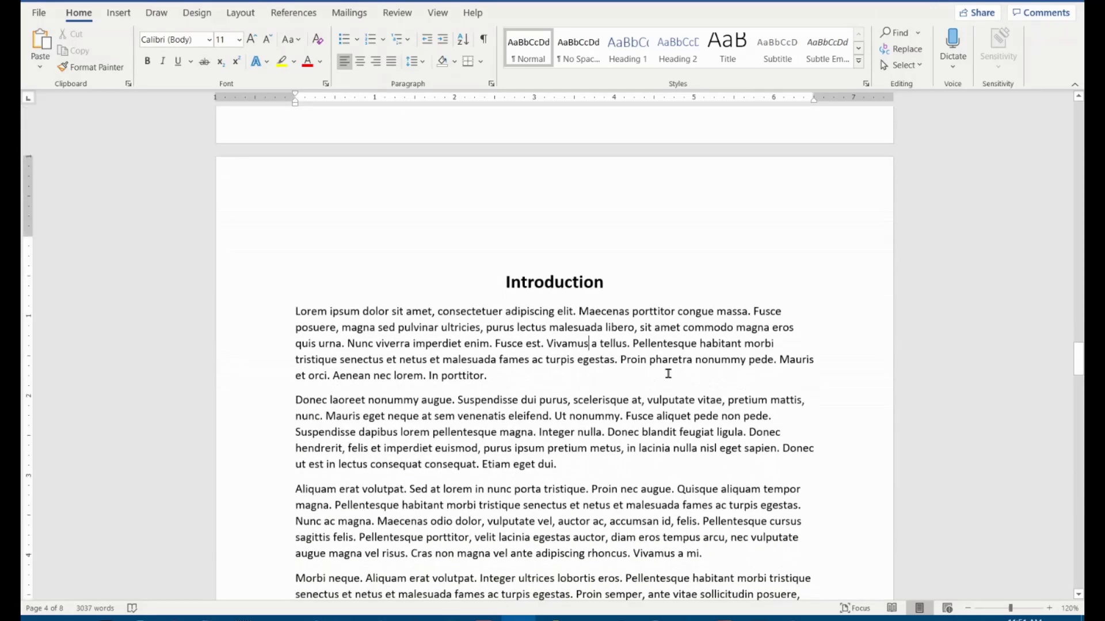
pyautogui.scroll(-8, 669, 375)
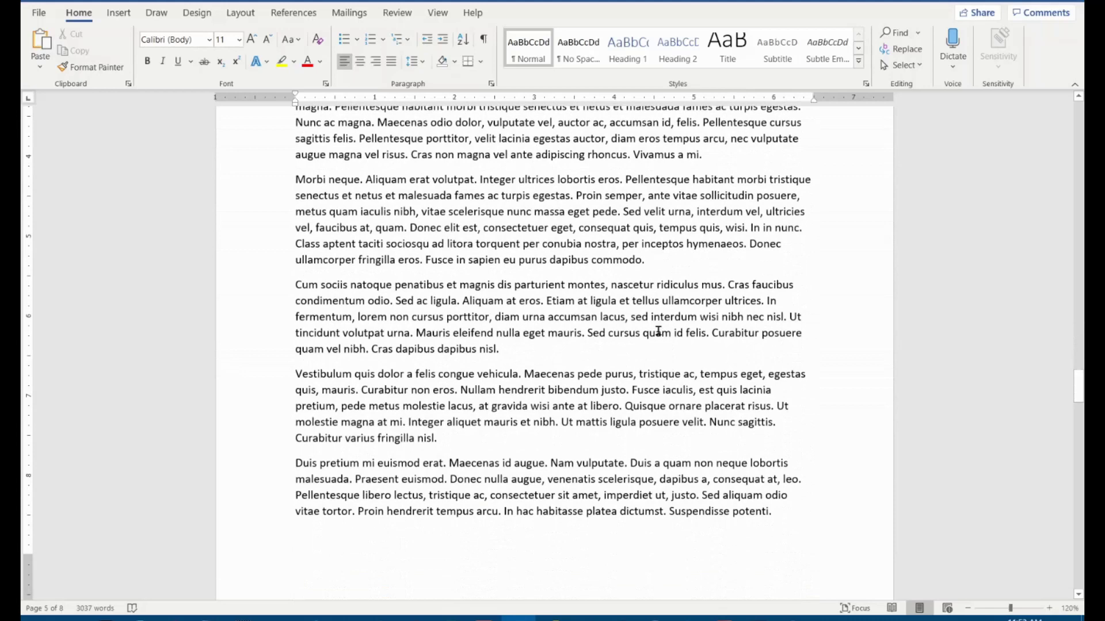
pyautogui.scroll(8, 657, 328)
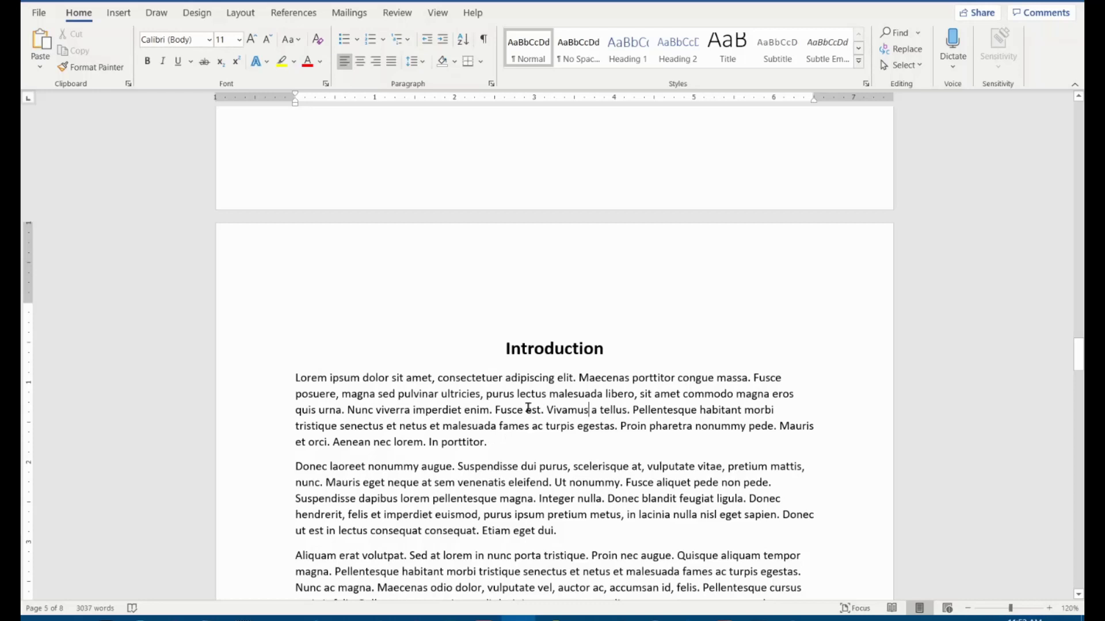
# - Show the formatting marks and inspect the page break that precedes the Introduction
pyautogui.click(485, 40)
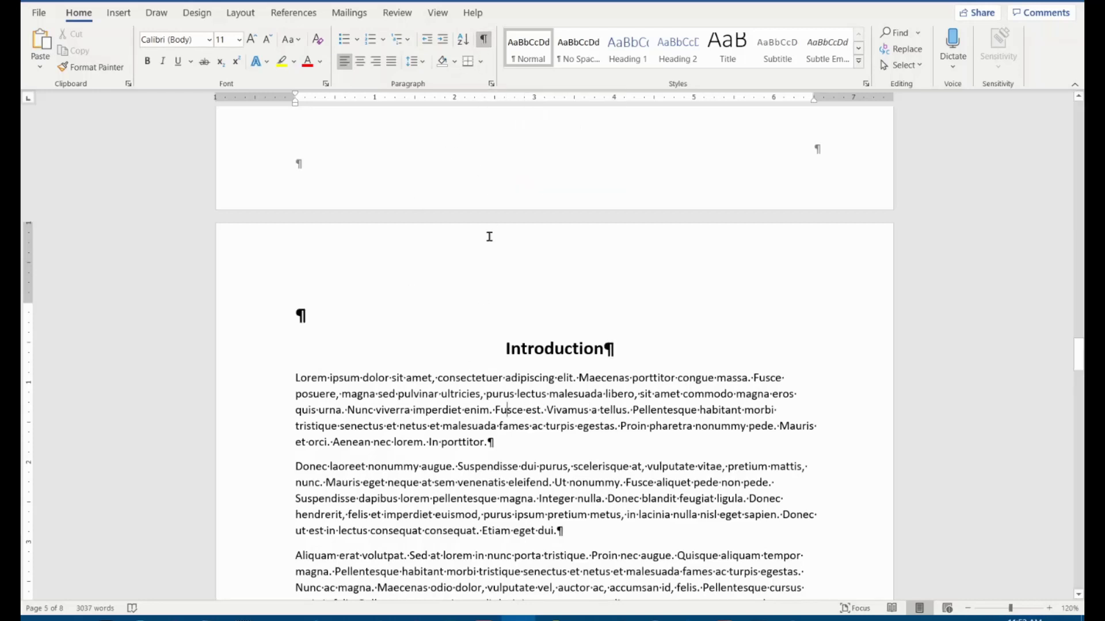
pyautogui.scroll(10, 577, 308)
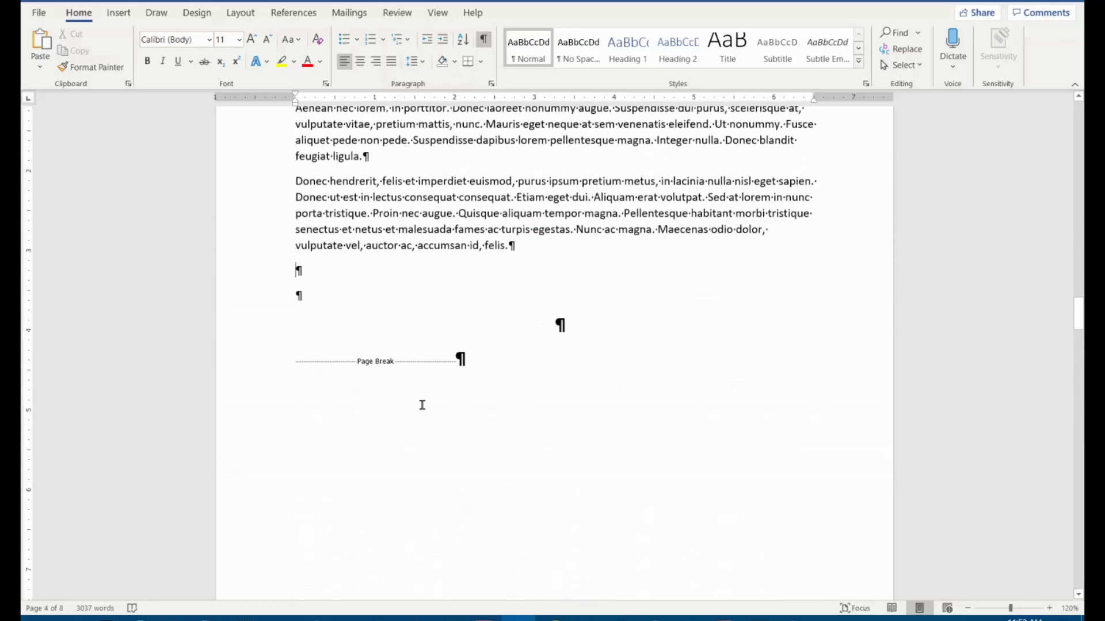
pyautogui.click(375, 361)
pyautogui.scroll(-10, 412, 388)
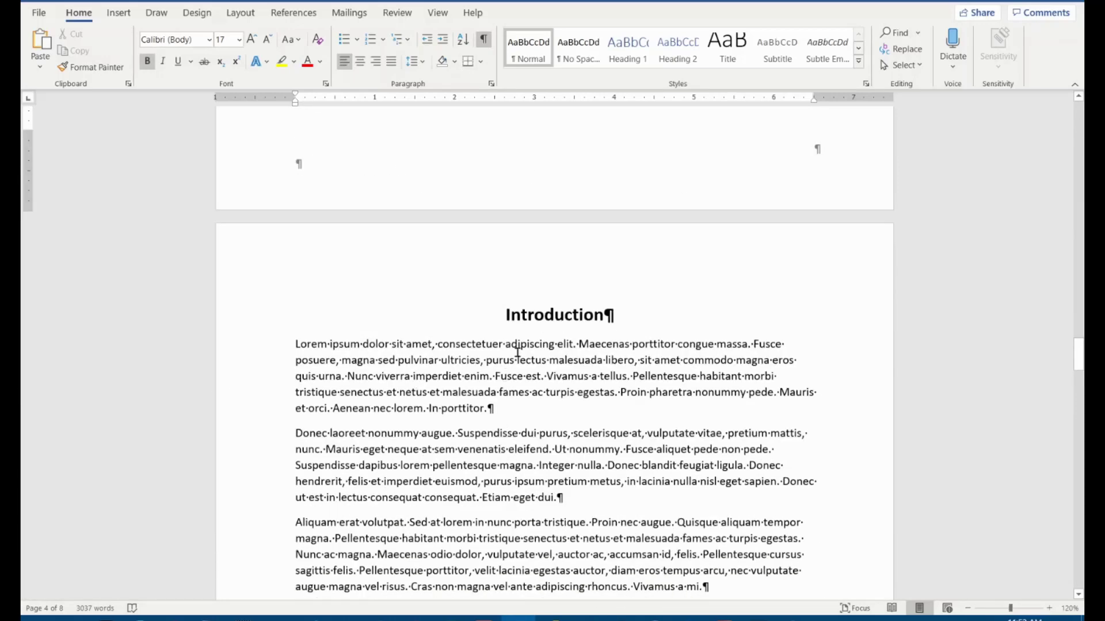
pyautogui.scroll(10, 517, 352)
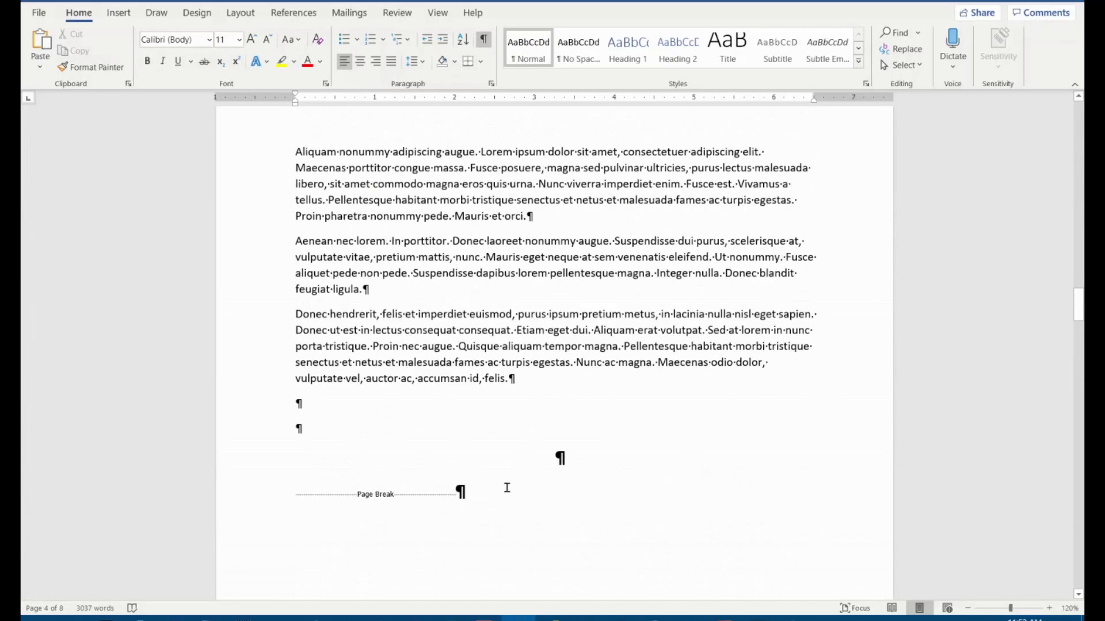
# - Insert a Next Page section break directly after the page break that precedes the Introduction
pyautogui.click(507, 488)
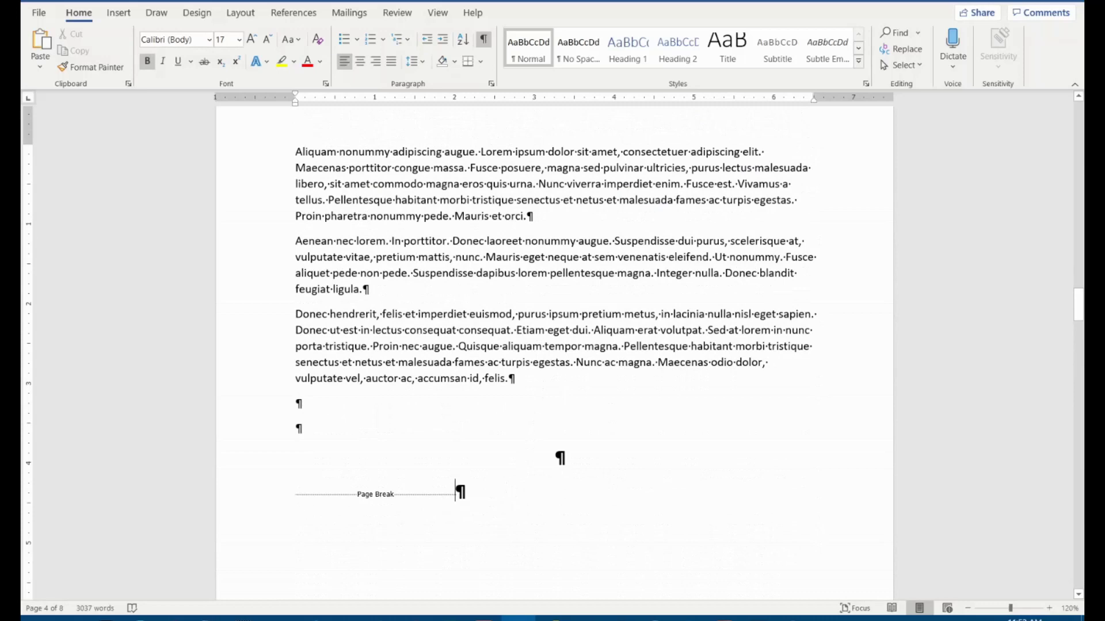
pyautogui.scroll(-3, 466, 366)
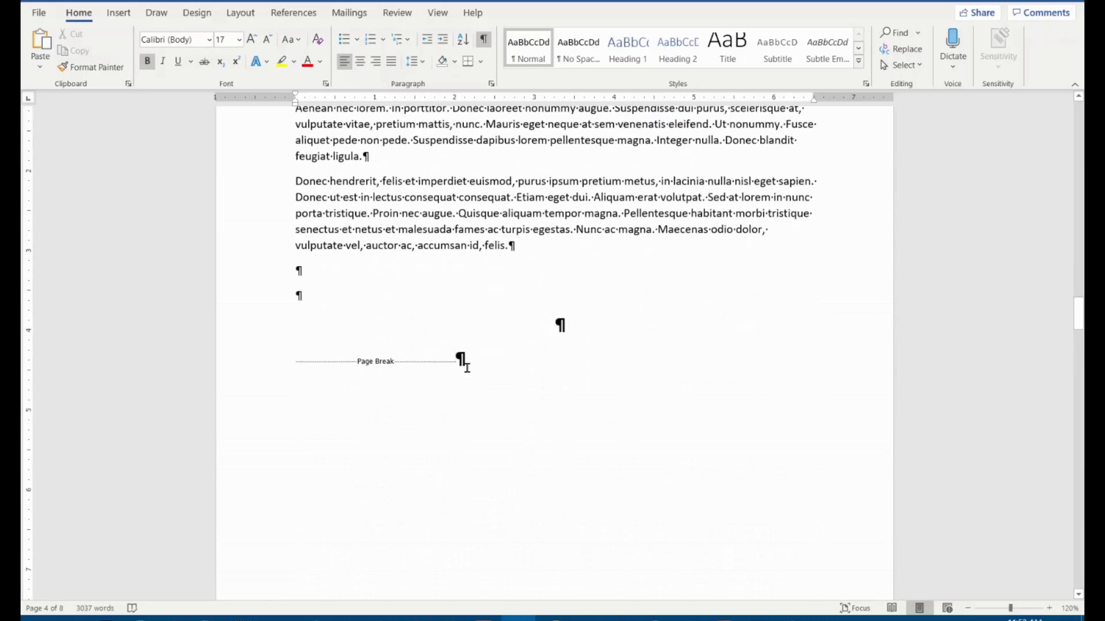
pyautogui.scroll(-3, 455, 358)
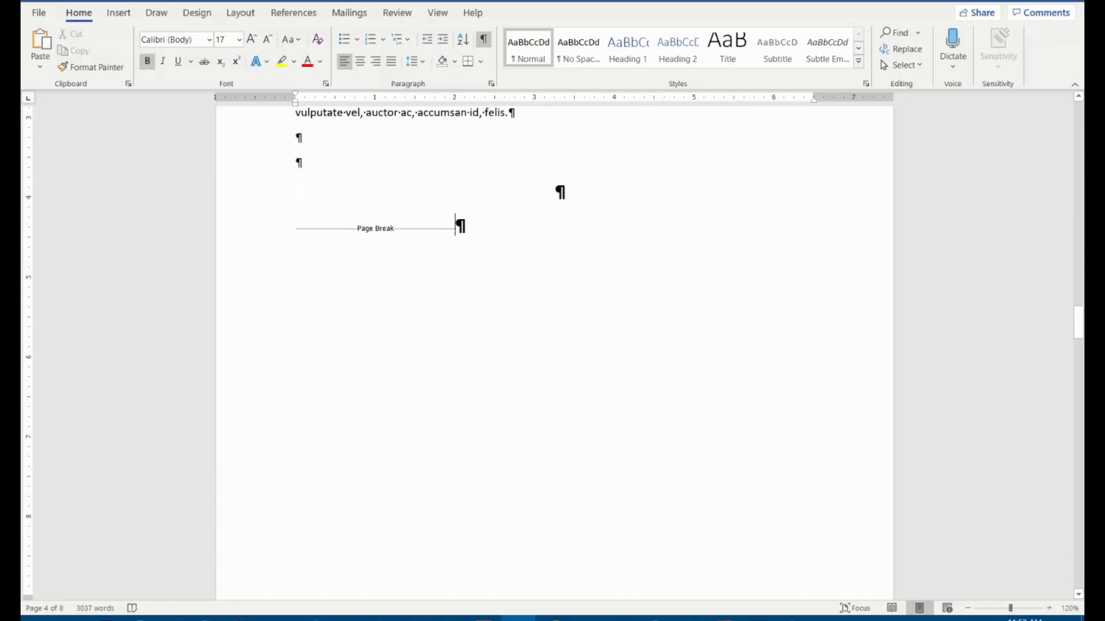
pyautogui.click(241, 14)
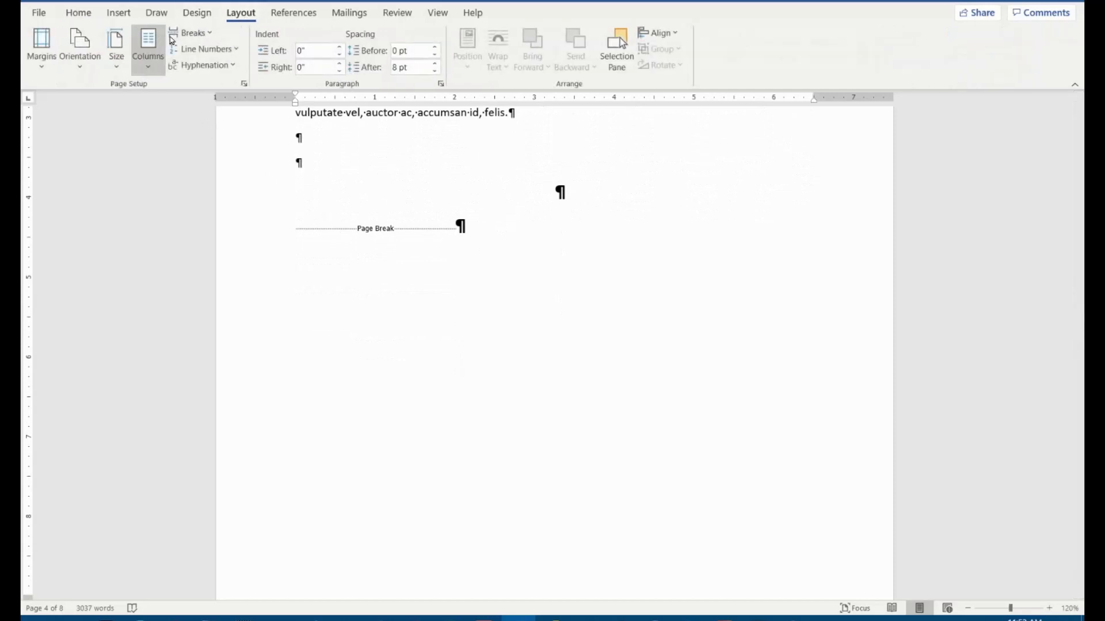
pyautogui.click(212, 38)
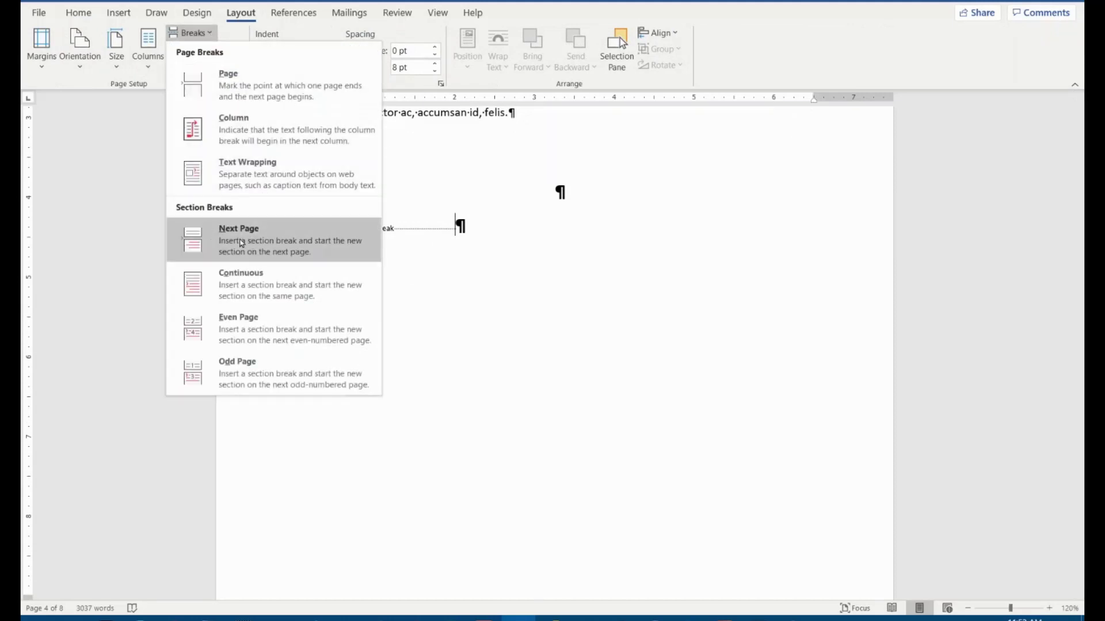
pyautogui.click(261, 243)
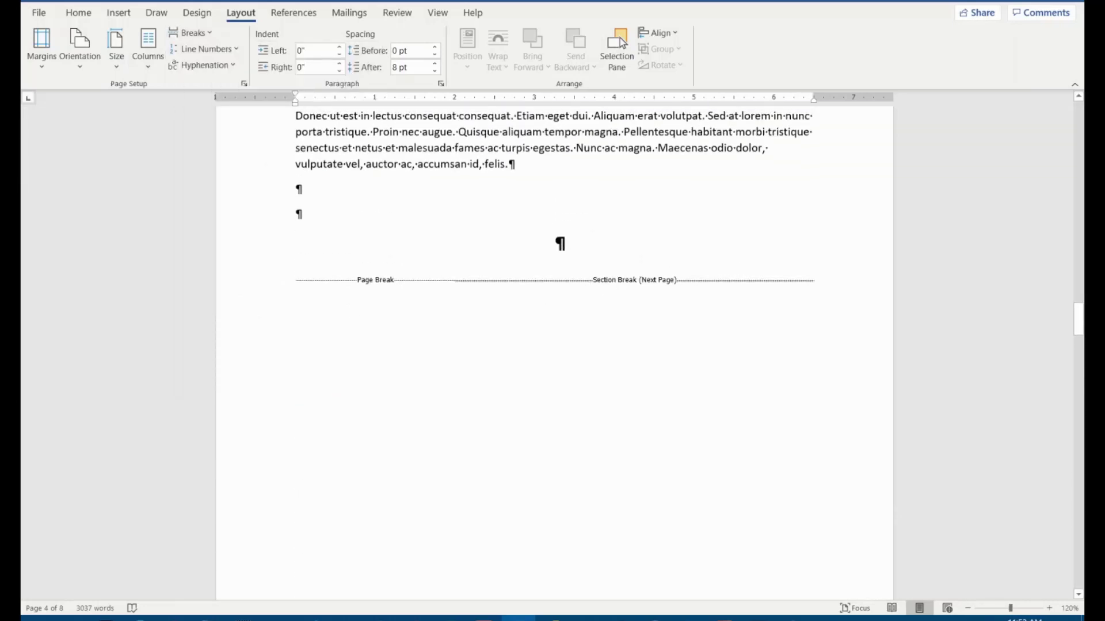
pyautogui.scroll(2, 537, 261)
pyautogui.scroll(-10, 501, 431)
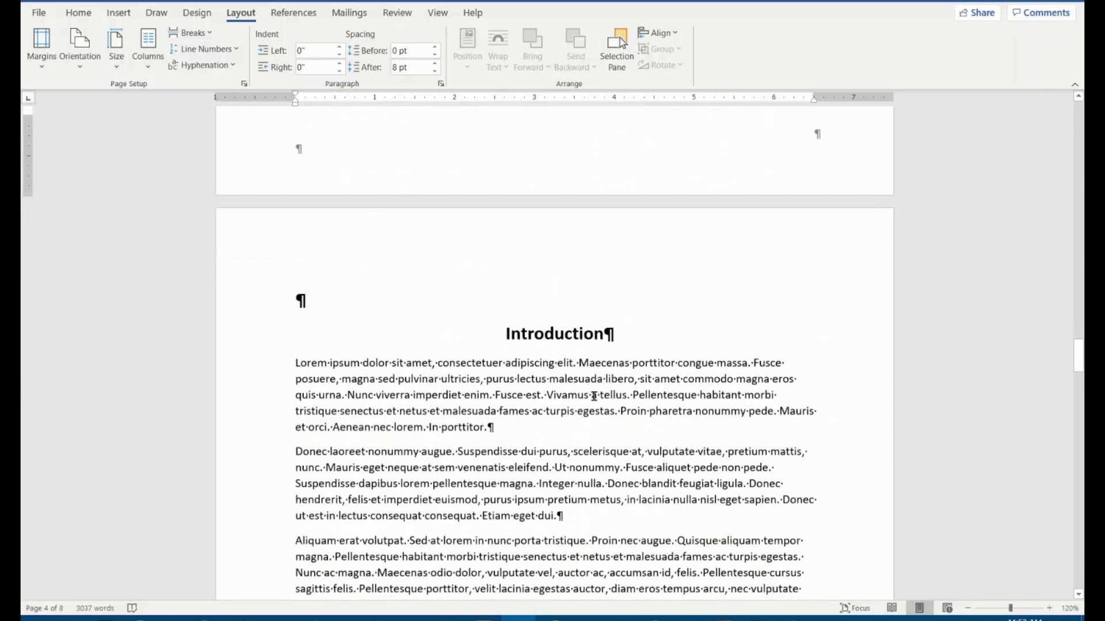
pyautogui.scroll(8, 431, 411)
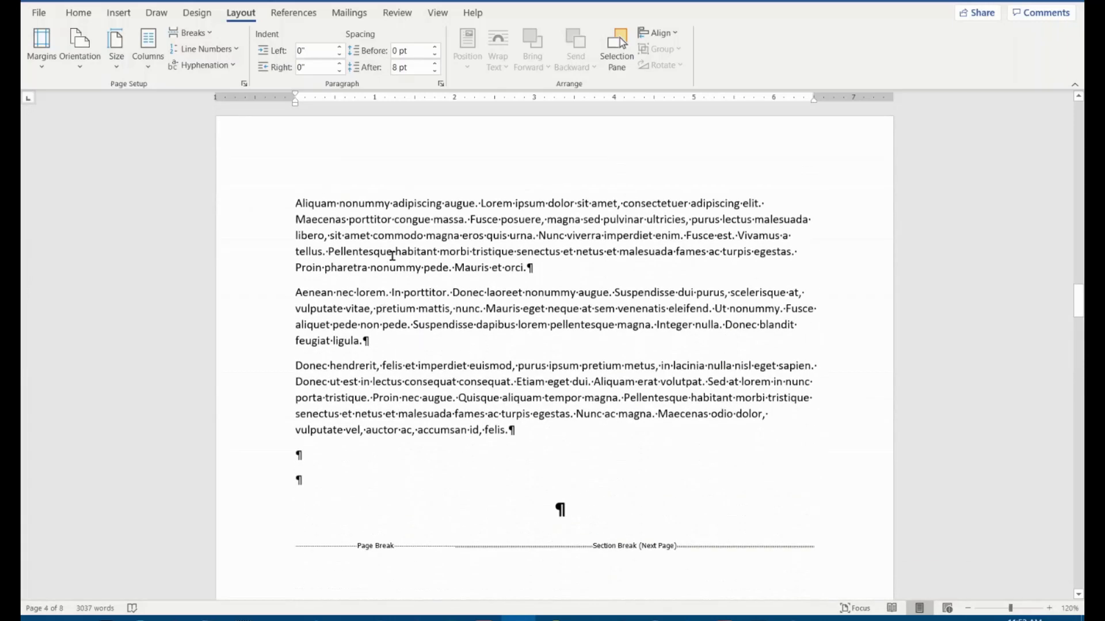
pyautogui.scroll(-8, 382, 337)
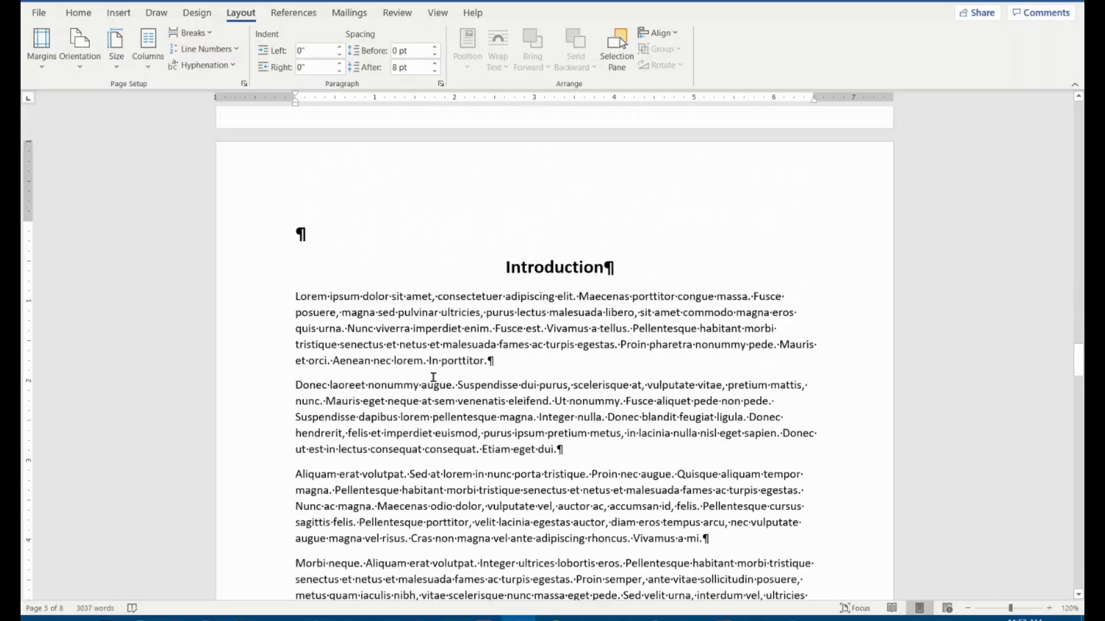
# - Add Plain Number 3 page numbers at the bottom of the page from the Introduction section, and check the footers and headers
pyautogui.scroll(3, 604, 446)
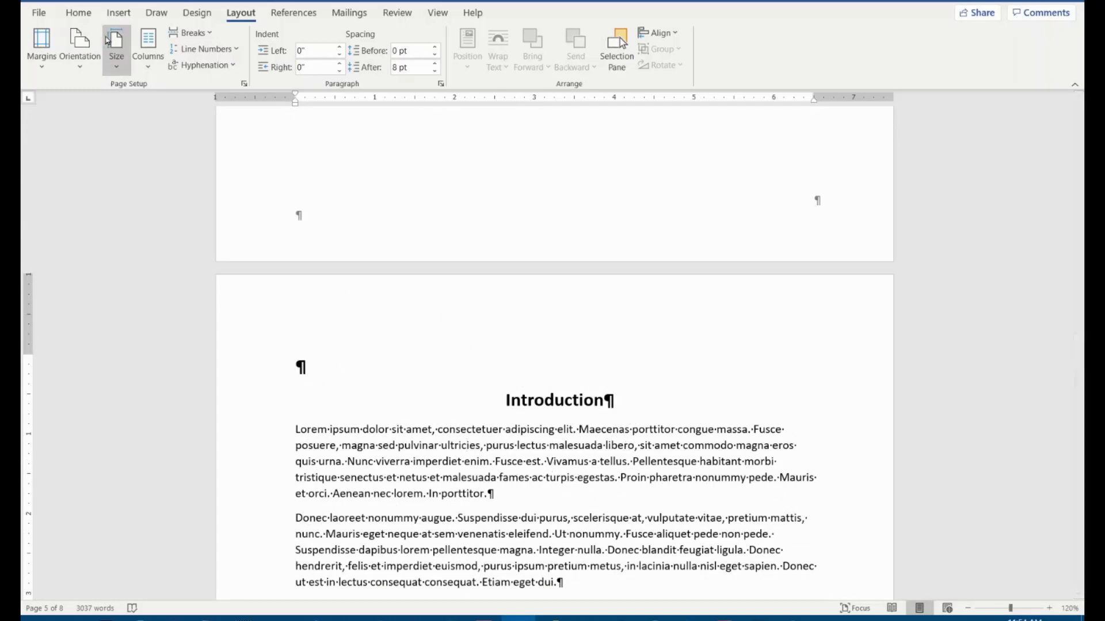
pyautogui.click(119, 13)
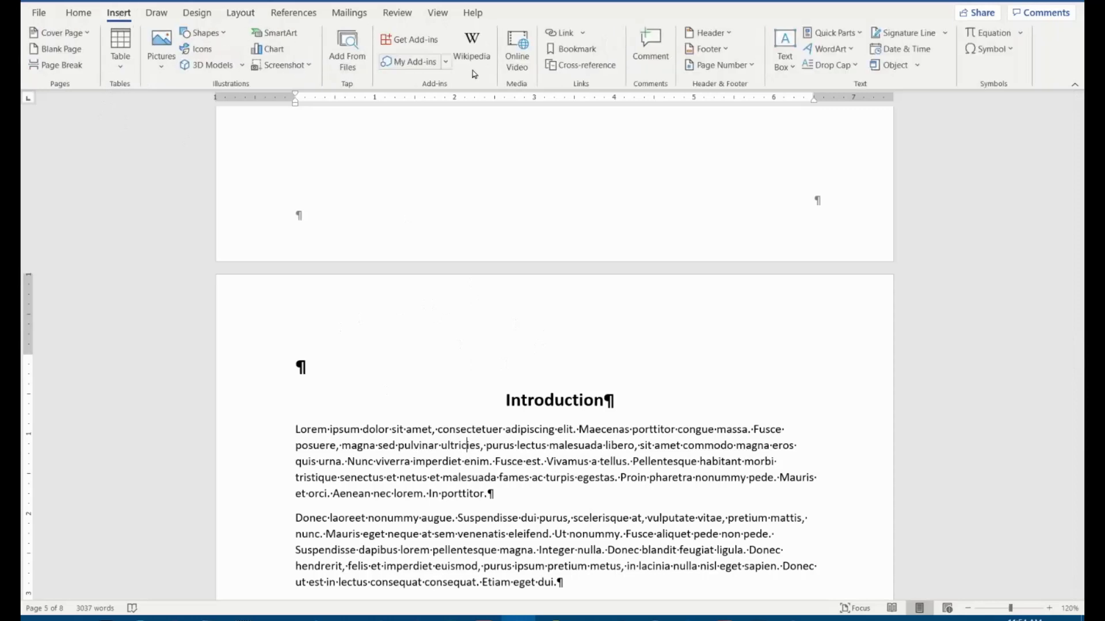
pyautogui.click(752, 67)
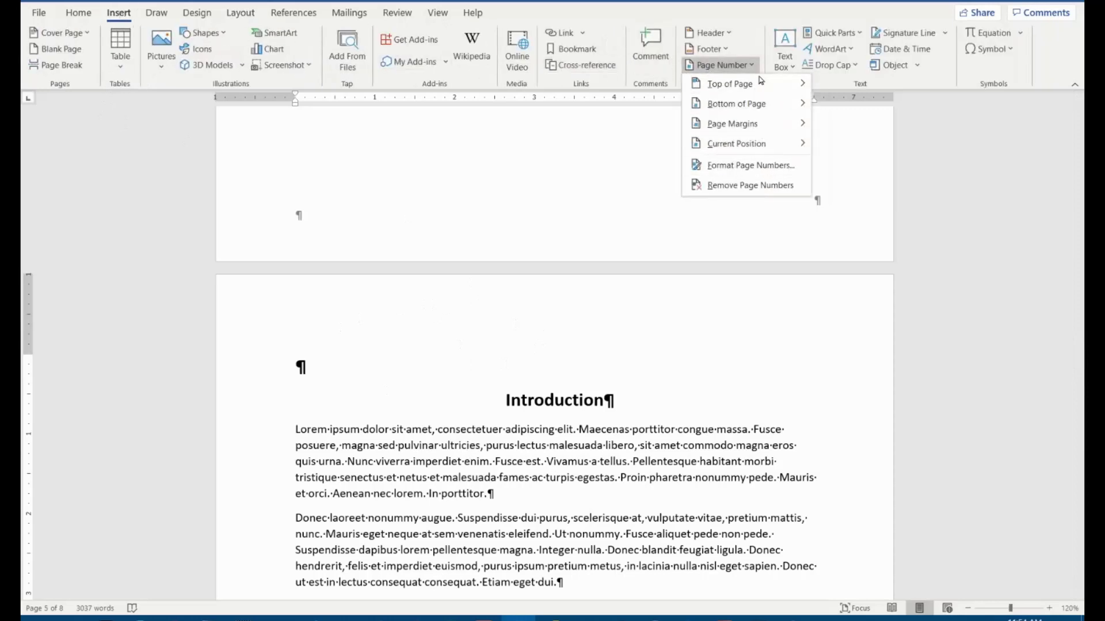
pyautogui.moveTo(742, 109)
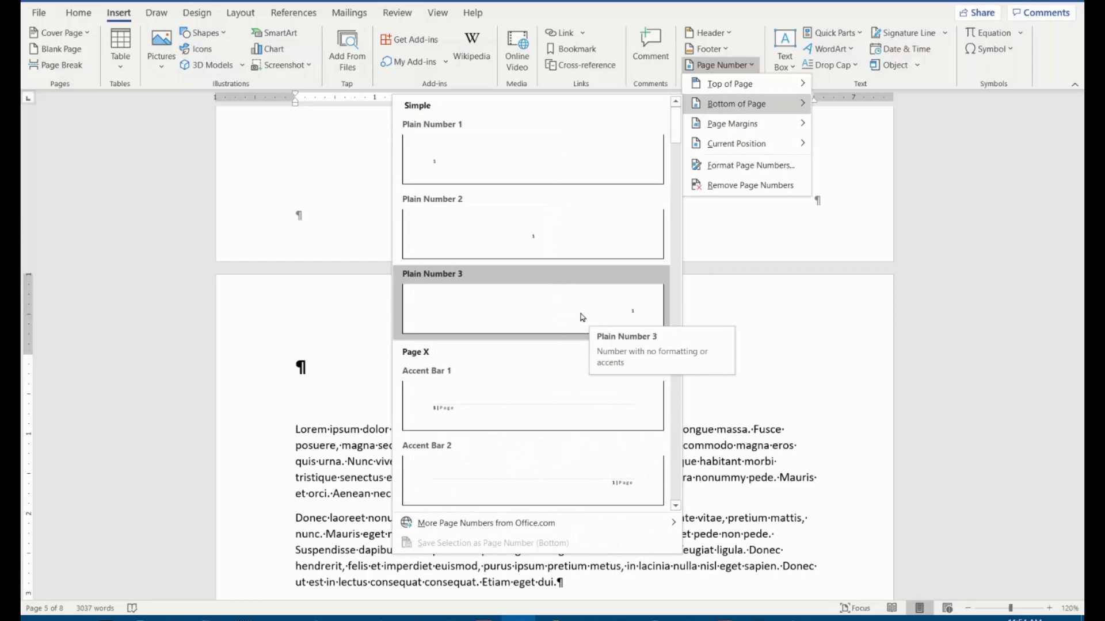
pyautogui.click(603, 311)
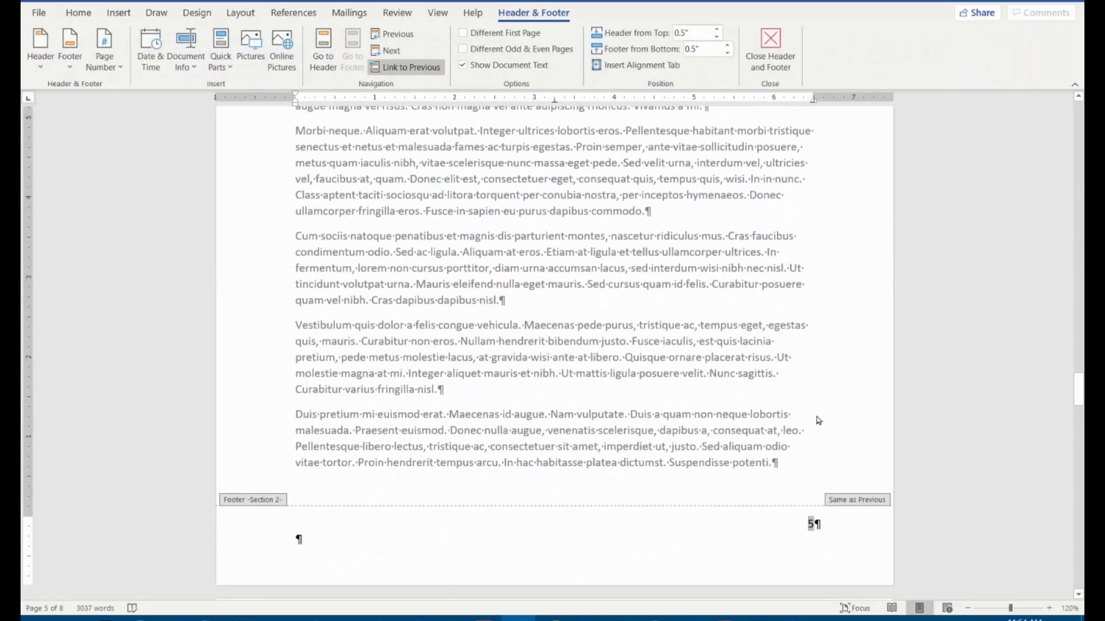
pyautogui.scroll(-6, 817, 419)
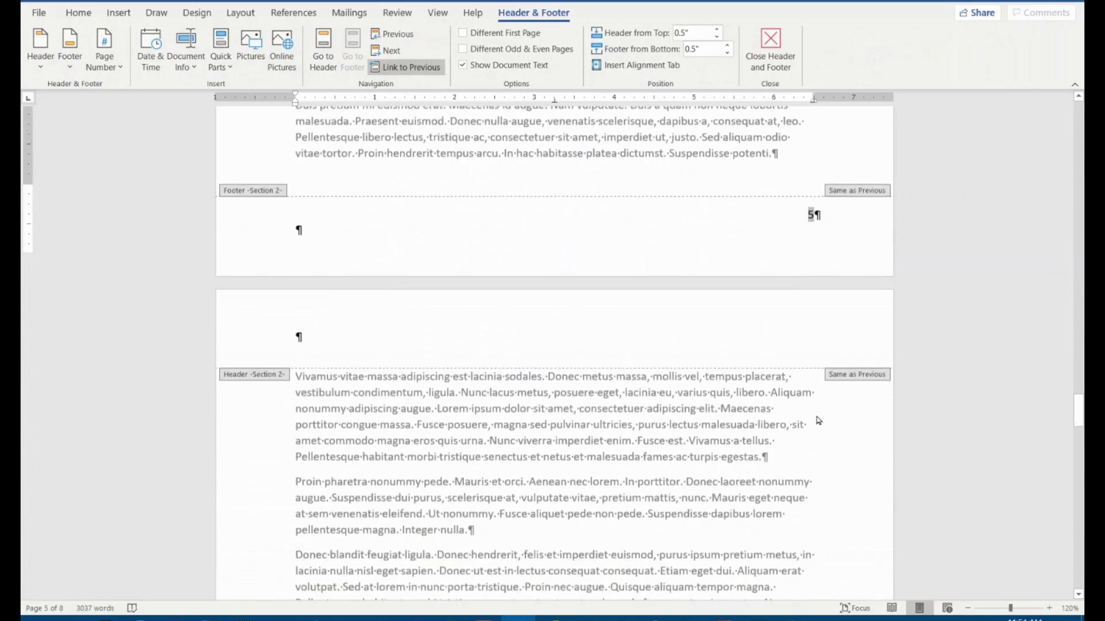
pyautogui.scroll(7, 813, 419)
pyautogui.scroll(20, 753, 283)
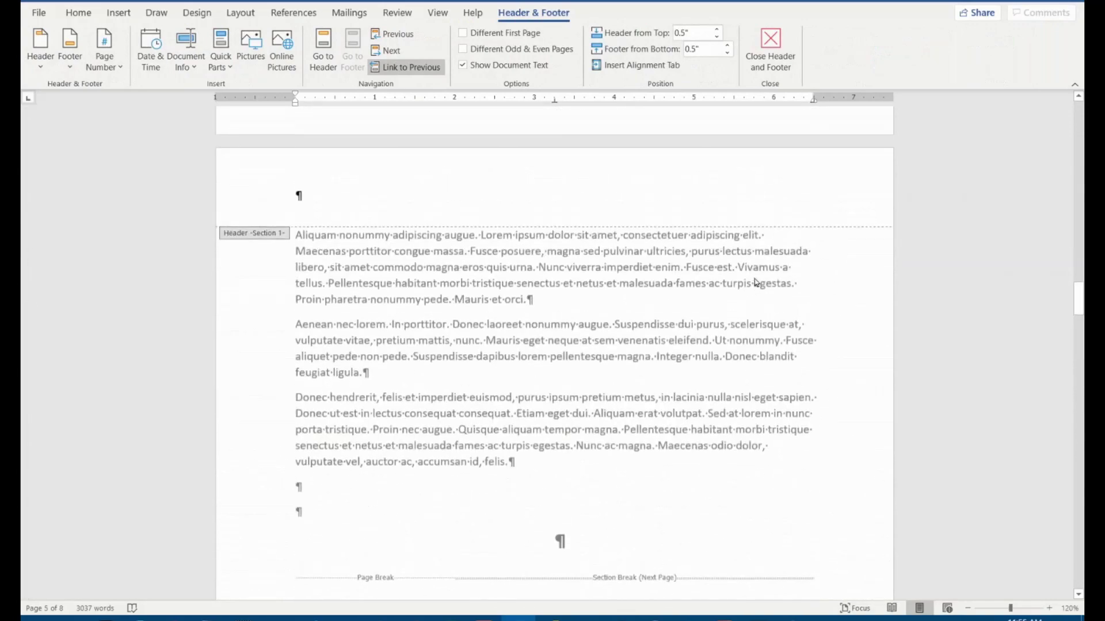
pyautogui.scroll(15, 758, 277)
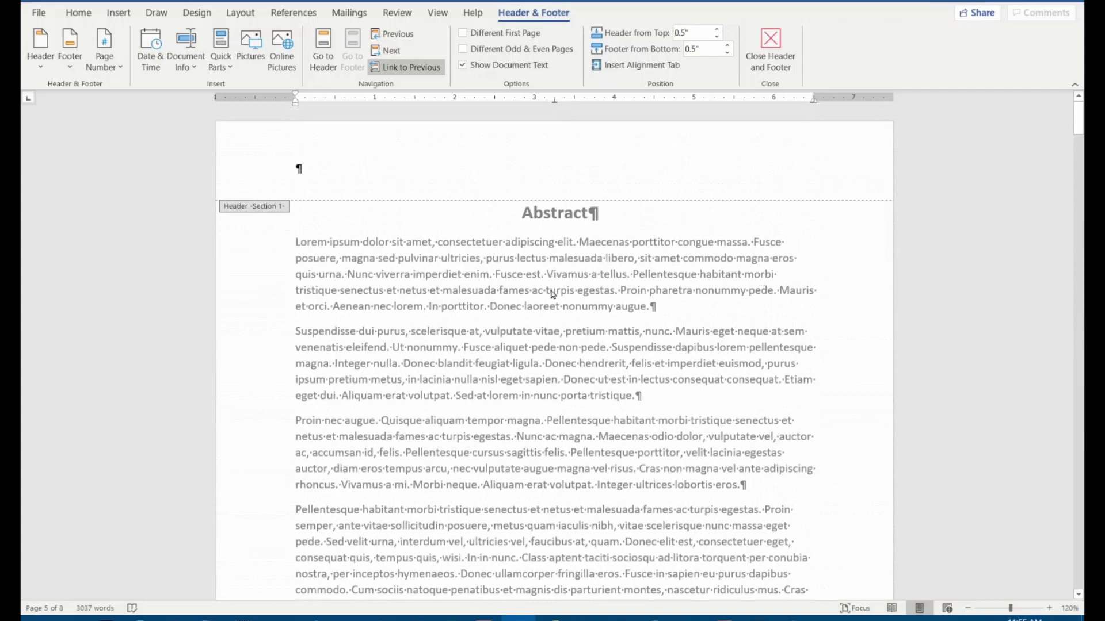
# - Examine the footer page numbers from the Abstract through the first Introduction page and how the two sections' footers are linked
pyautogui.scroll(-5, 552, 334)
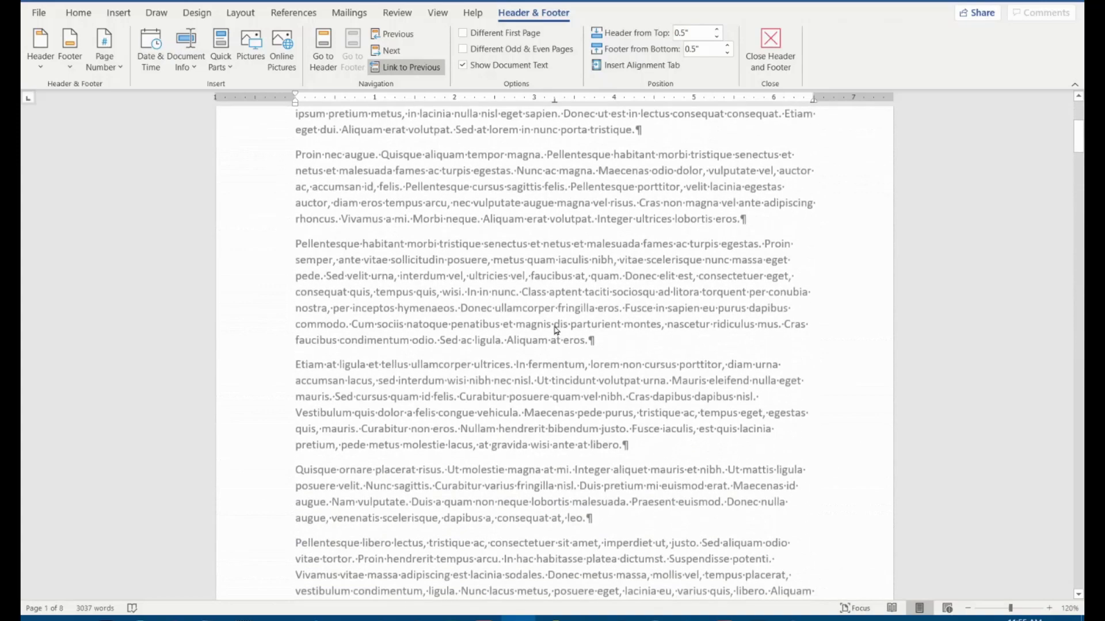
pyautogui.scroll(5, 611, 313)
pyautogui.scroll(-12, 611, 311)
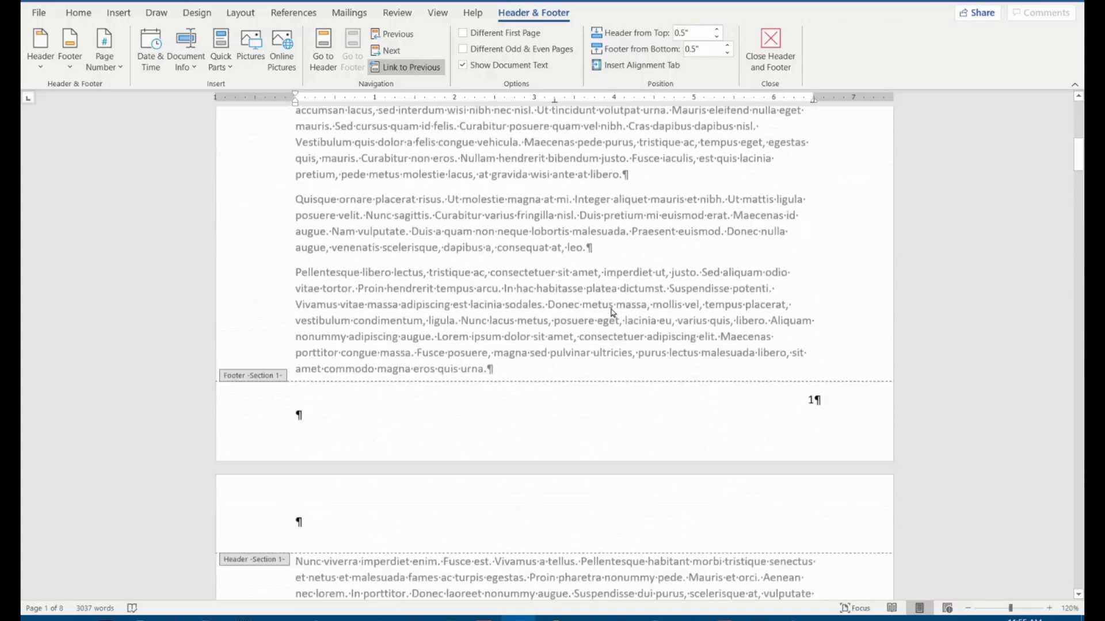
pyautogui.scroll(4, 629, 288)
pyautogui.scroll(-18, 765, 339)
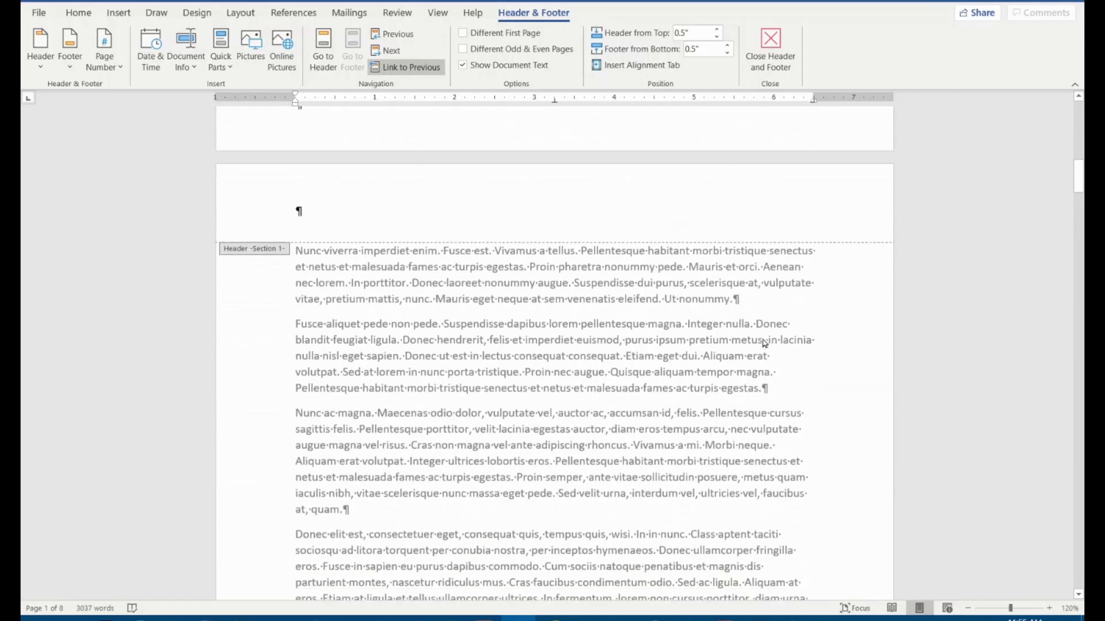
pyautogui.scroll(-16, 771, 377)
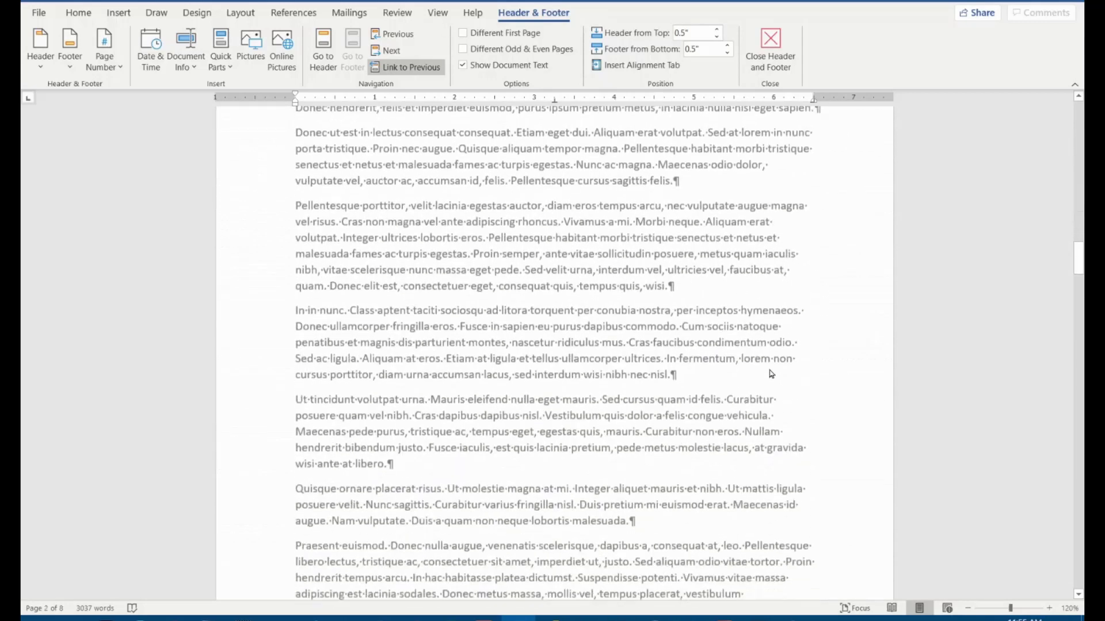
pyautogui.scroll(-10, 770, 374)
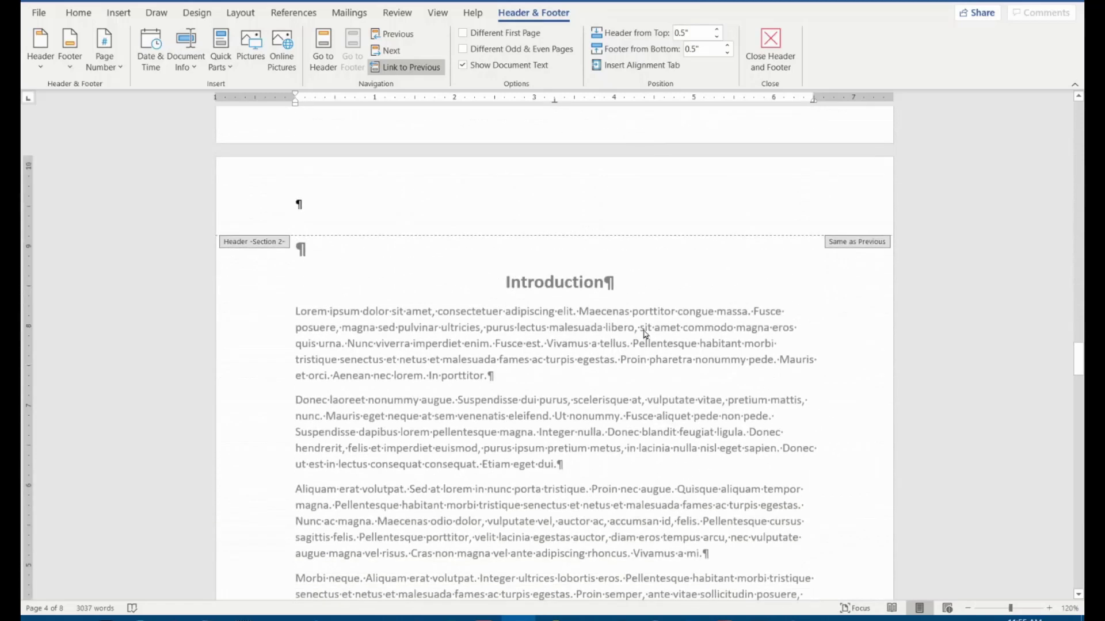
pyautogui.scroll(-8, 690, 369)
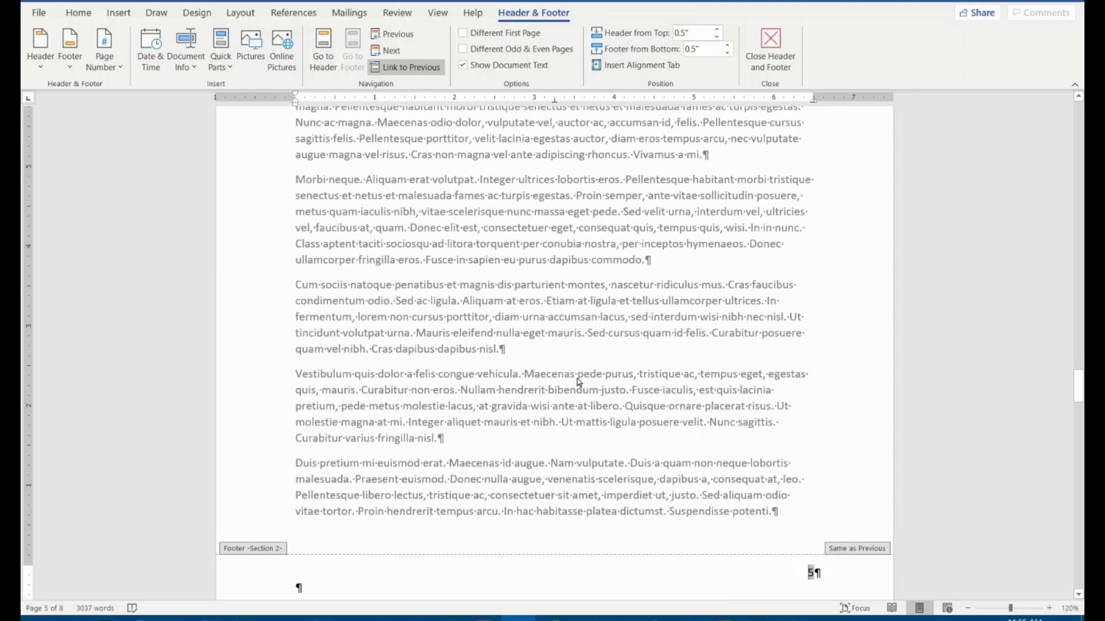
pyautogui.scroll(8, 578, 382)
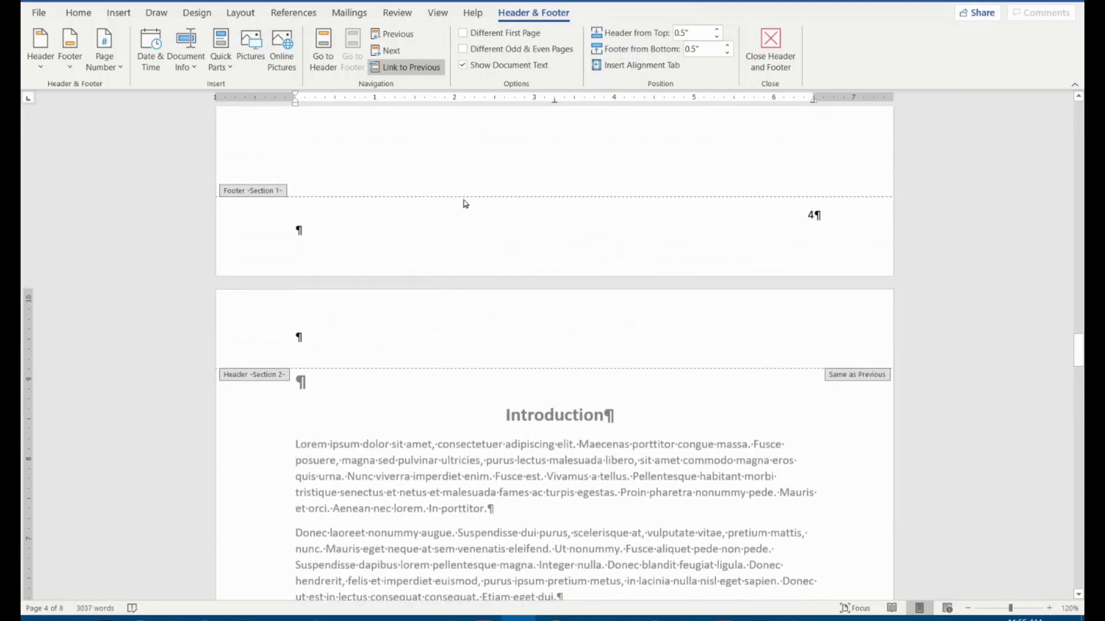
# - Unlink the Section 2 footer on the Introduction page from the previous section
pyautogui.click(407, 67)
pyautogui.scroll(7, 716, 303)
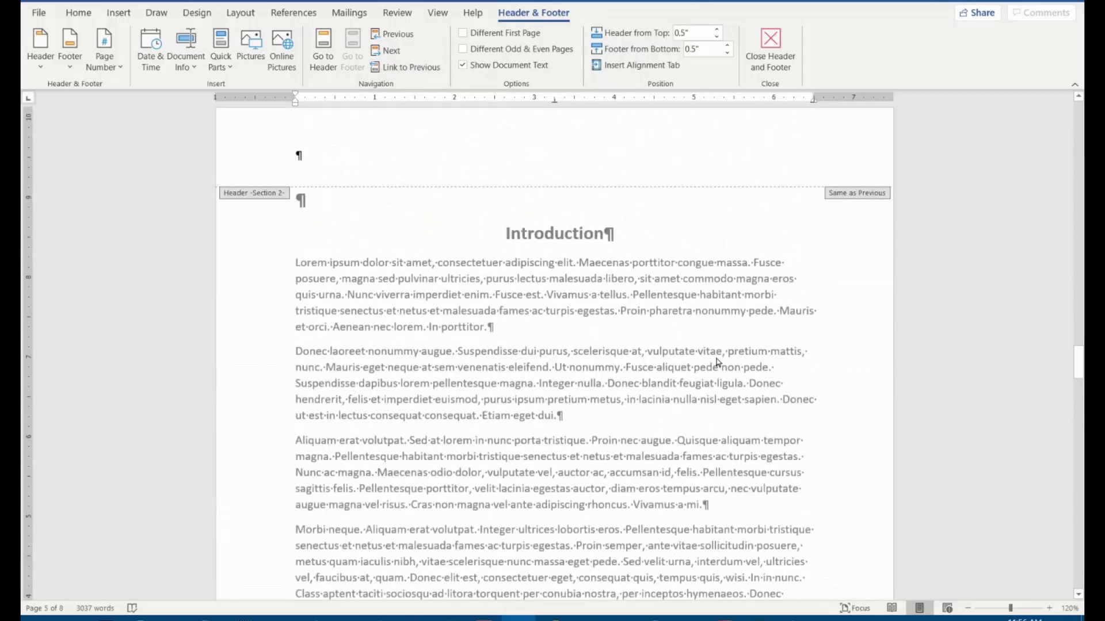
pyautogui.scroll(-8, 719, 363)
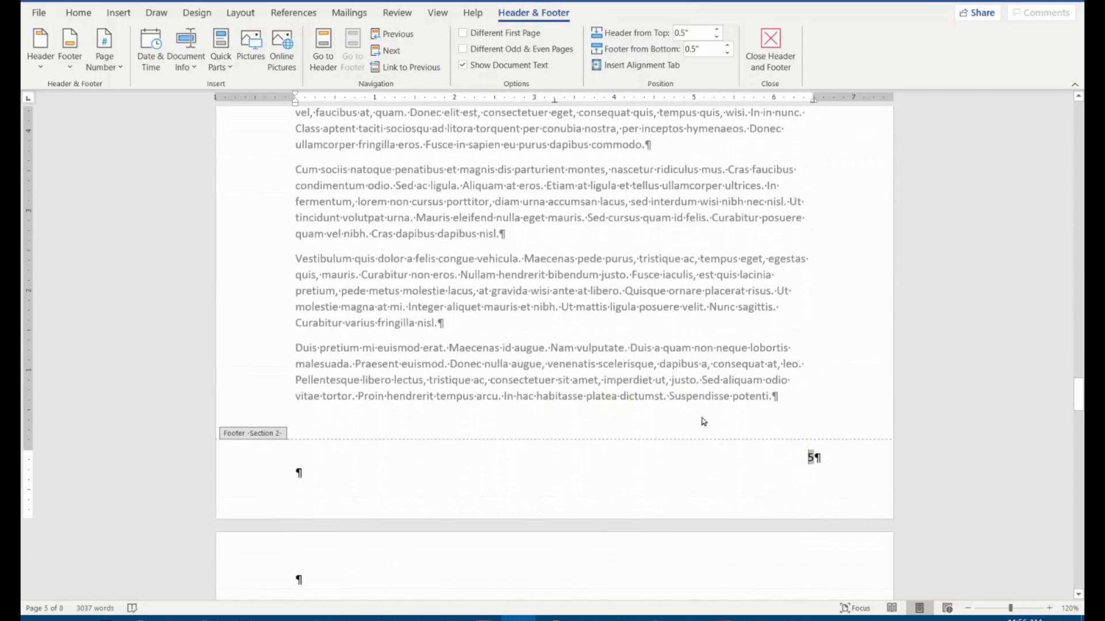
# - Format the Section 2 page numbers in the Introduction footer to start at 1, keeping the 1, 2, 3 format
pyautogui.doubleClick(810, 458)
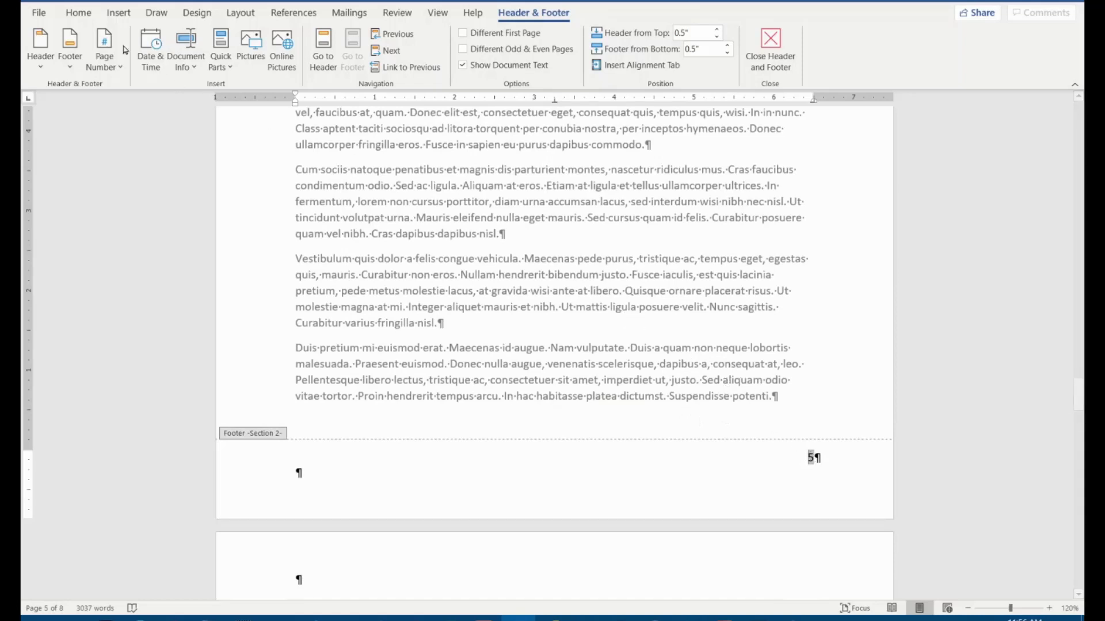
pyautogui.click(119, 13)
pyautogui.click(750, 65)
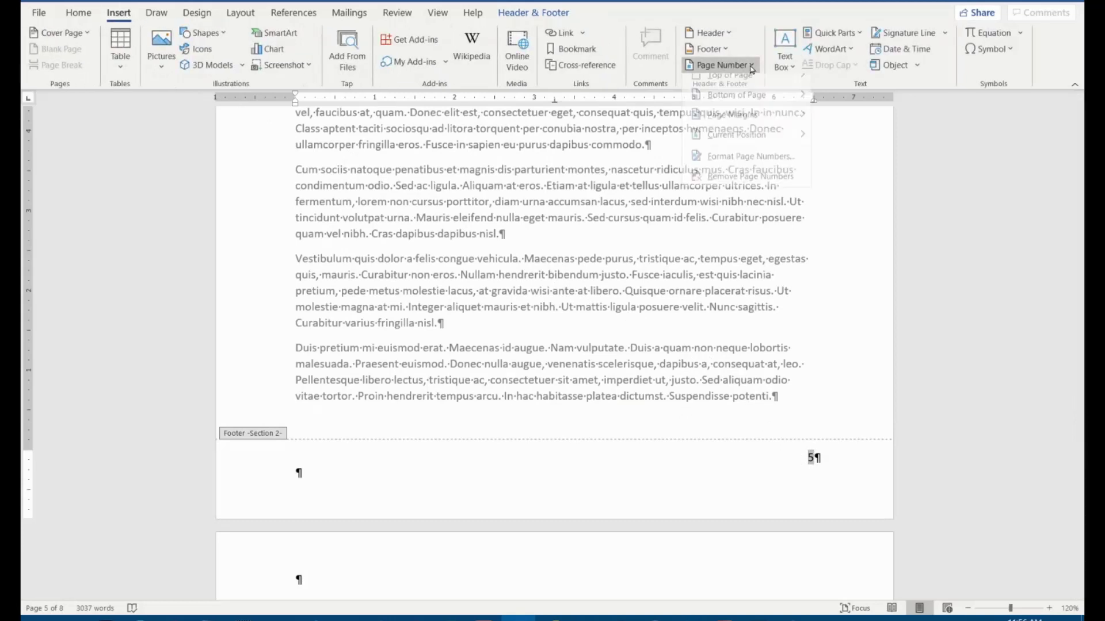
pyautogui.click(771, 172)
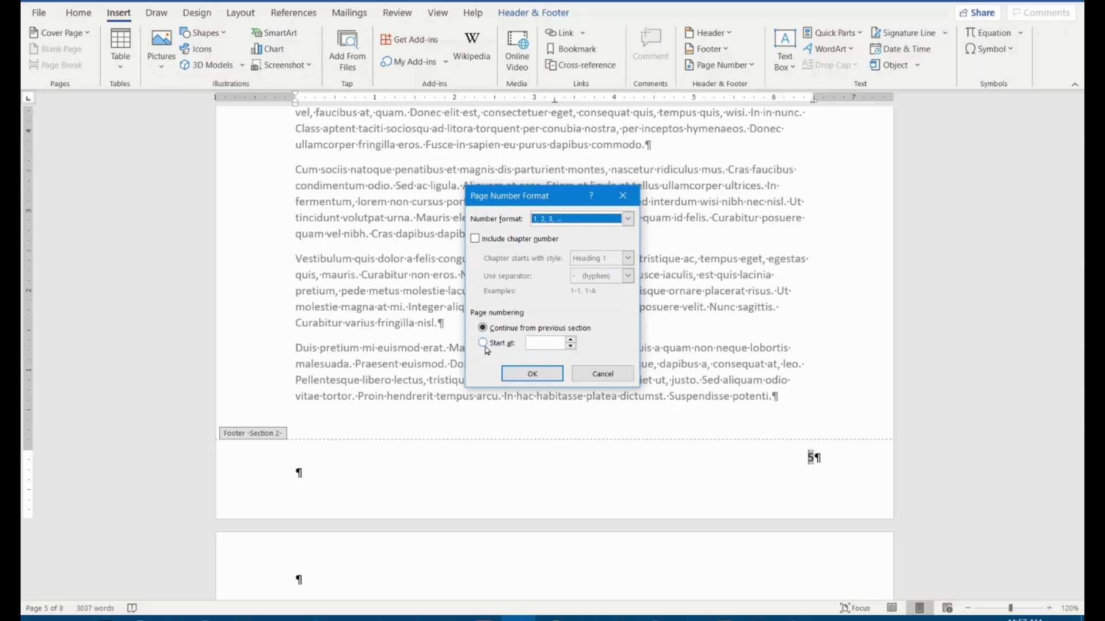
pyautogui.click(483, 343)
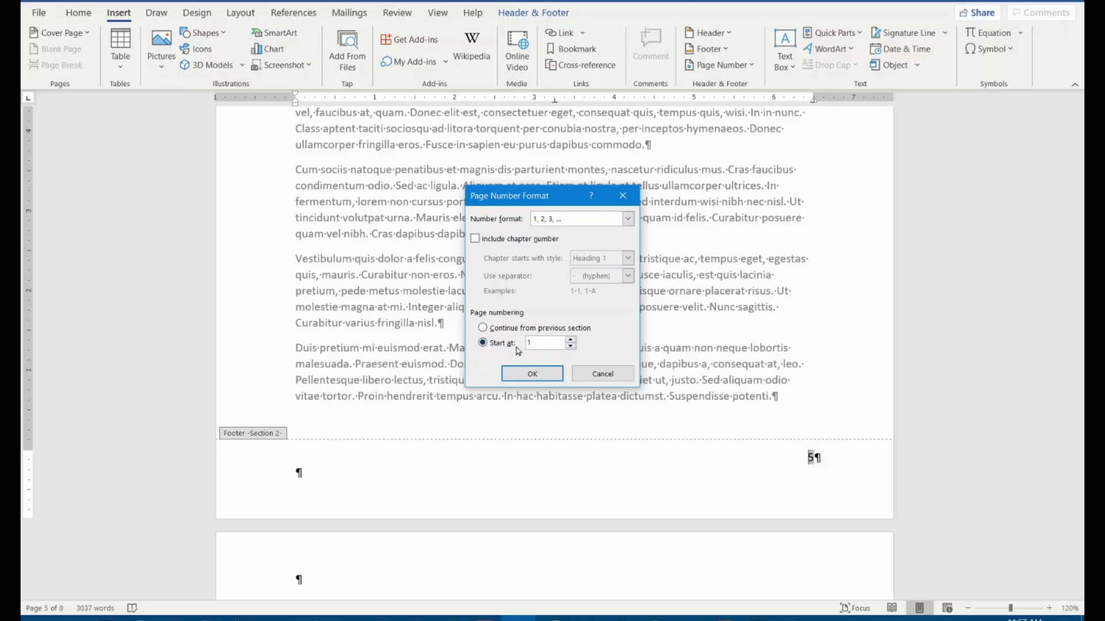
pyautogui.click(532, 374)
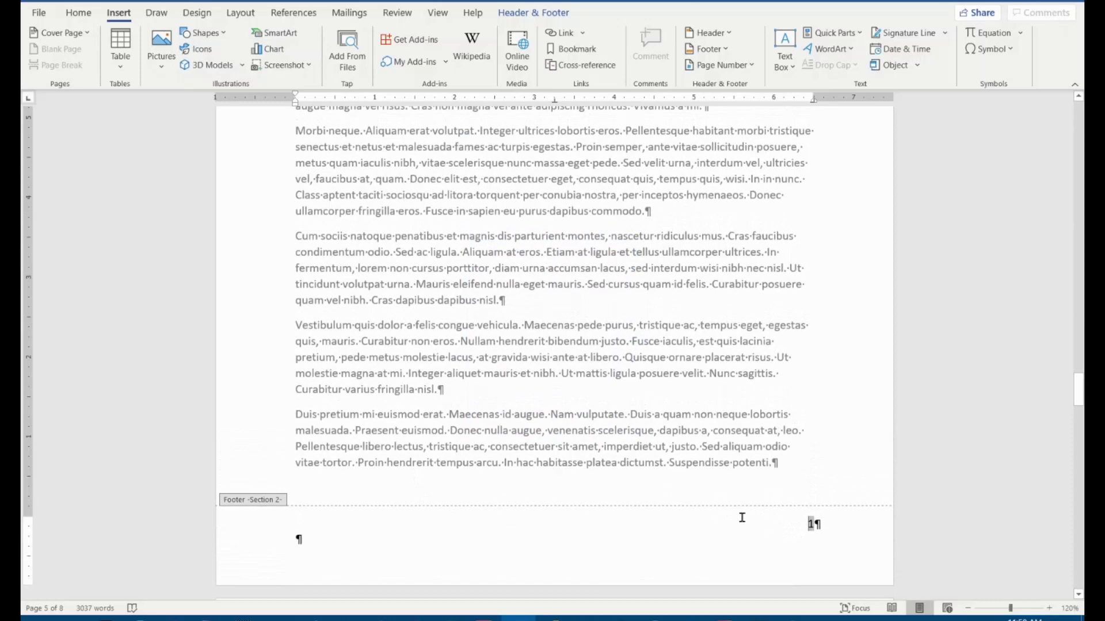
# - Check the footer page numbers from the Introduction through Chapter 1 and on the last page of the front matter
pyautogui.scroll(10, 658, 374)
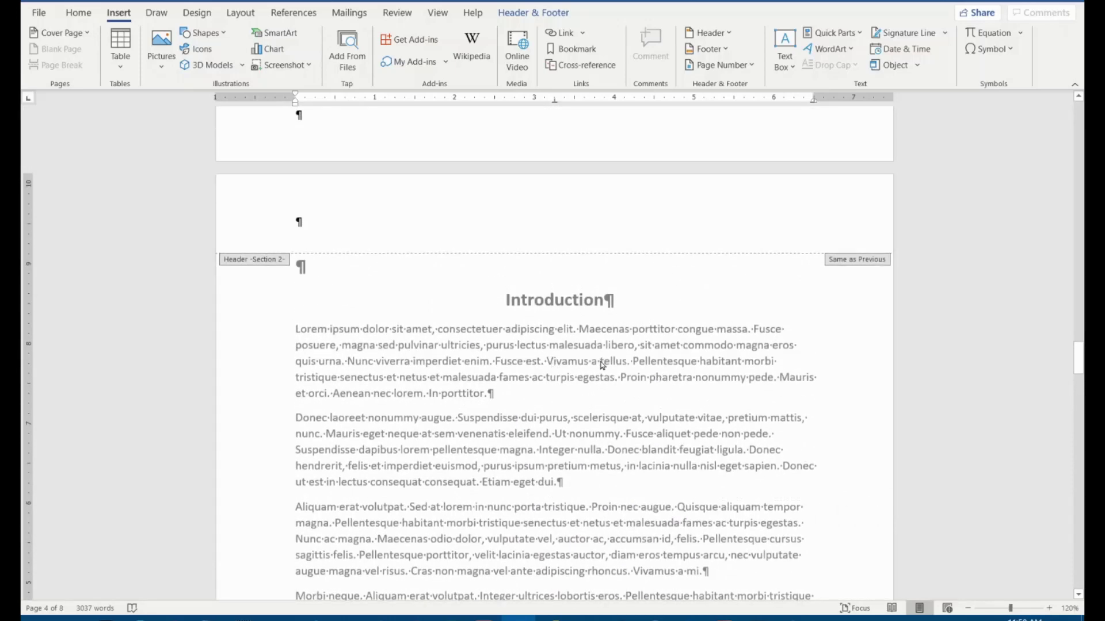
pyautogui.scroll(-10, 610, 378)
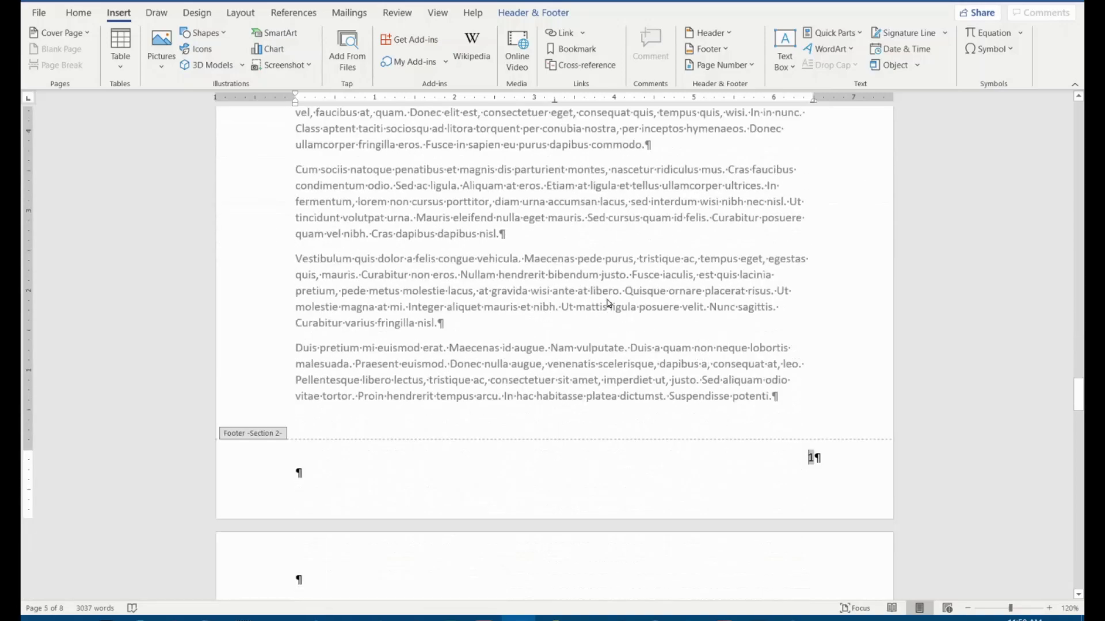
pyautogui.scroll(8, 538, 300)
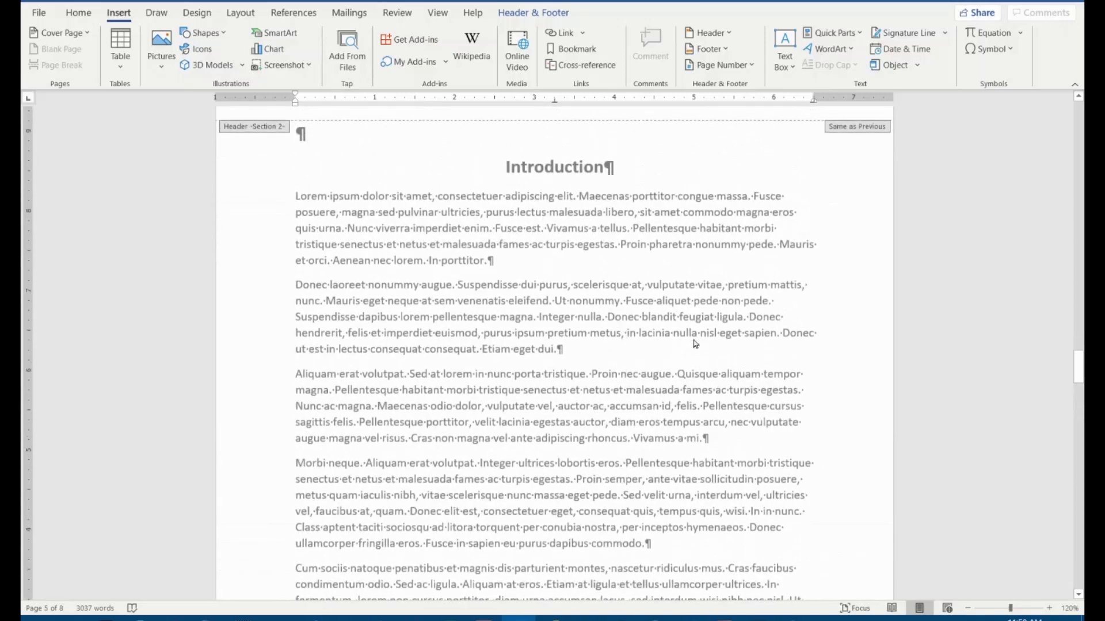
pyautogui.scroll(-10, 695, 345)
pyautogui.scroll(-15, 695, 344)
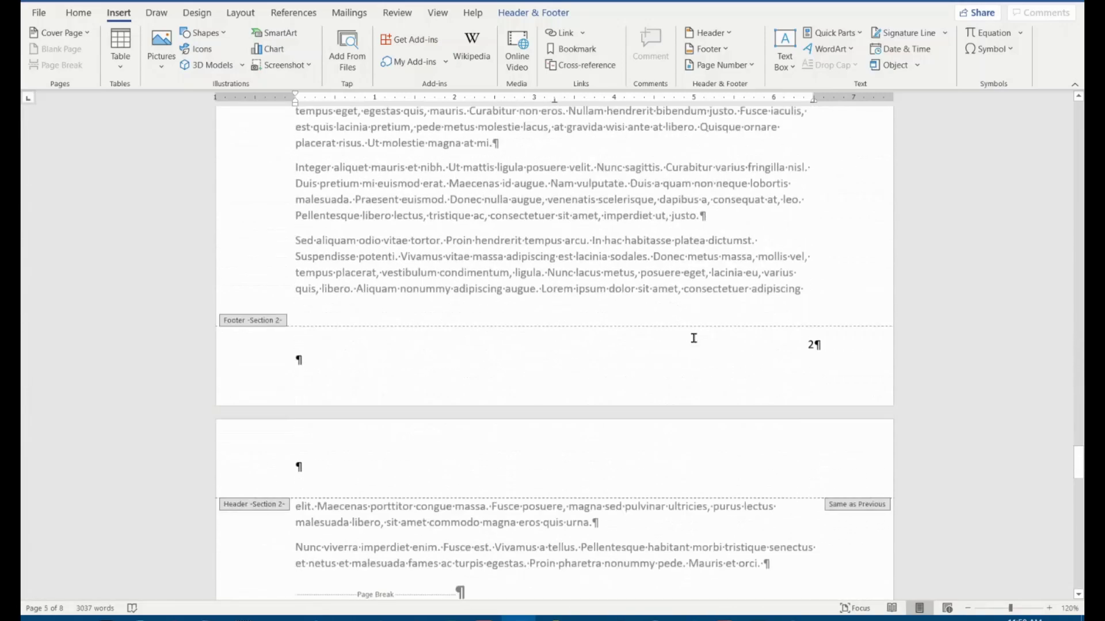
pyautogui.scroll(-15, 760, 320)
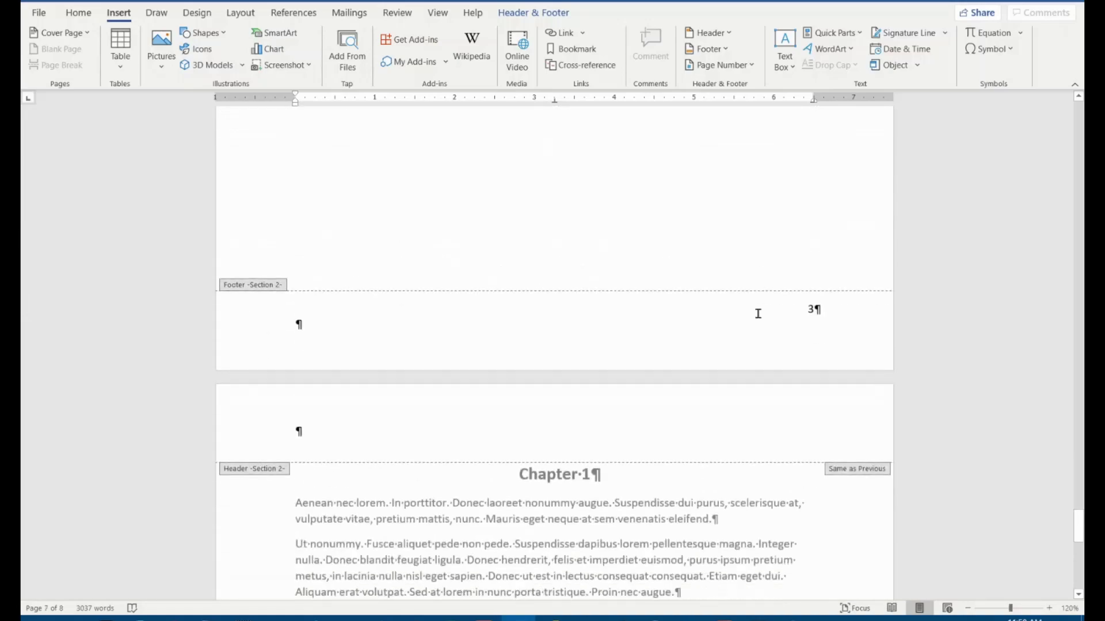
pyautogui.scroll(-15, 760, 319)
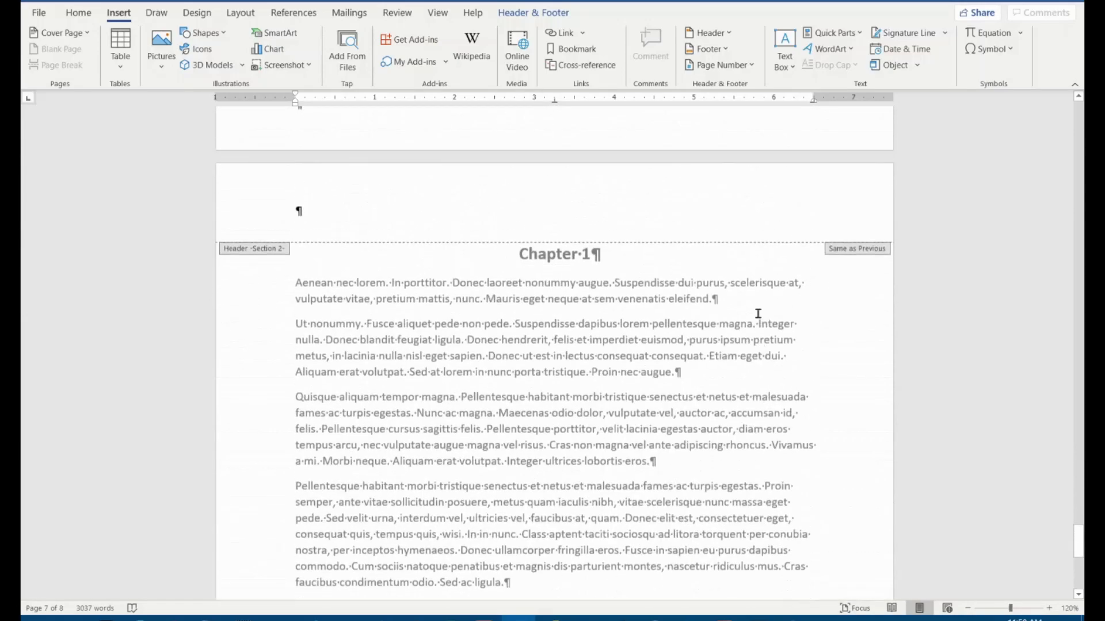
pyautogui.scroll(20, 749, 300)
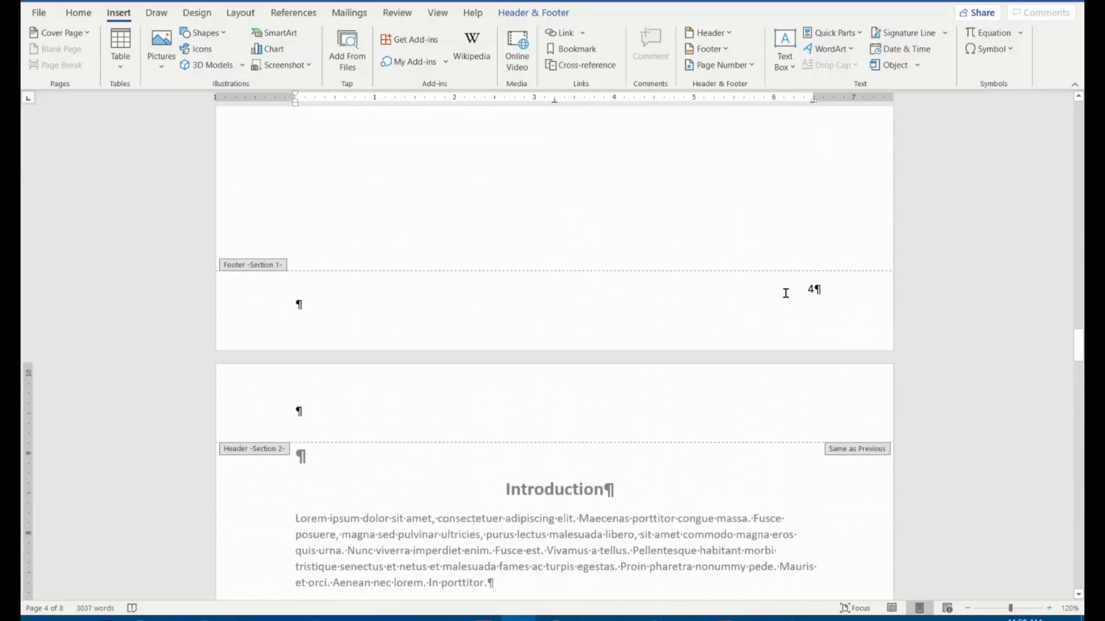
pyautogui.scroll(6, 663, 330)
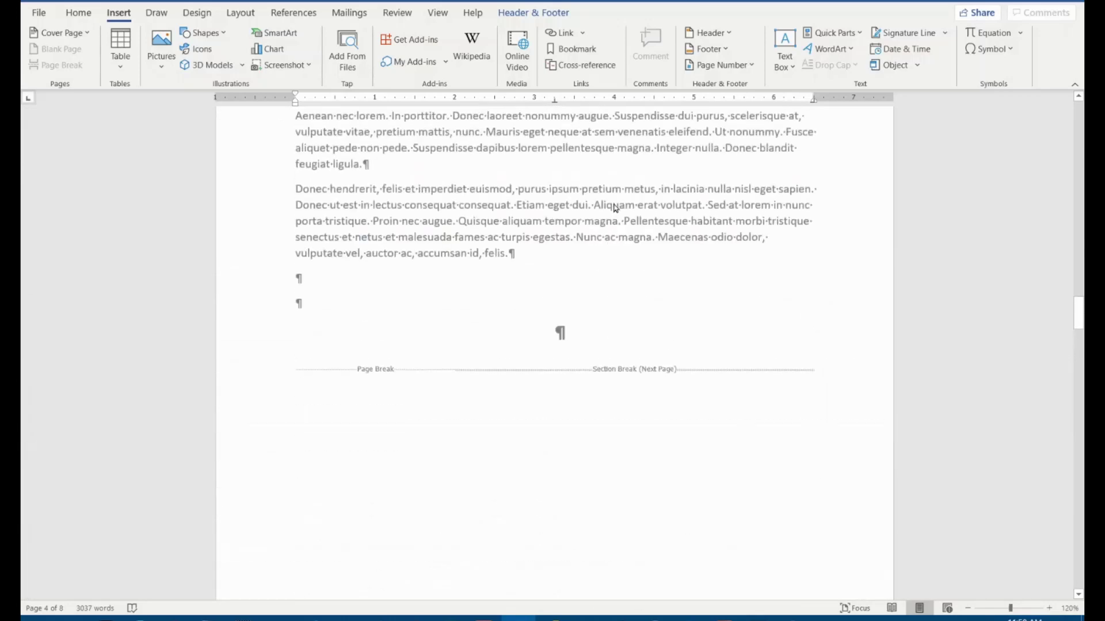
# - Format the Section 1 page numbers in the Abstract footer as i, ii, iii, starting at i
pyautogui.hotkey('ctrl', 'Home')
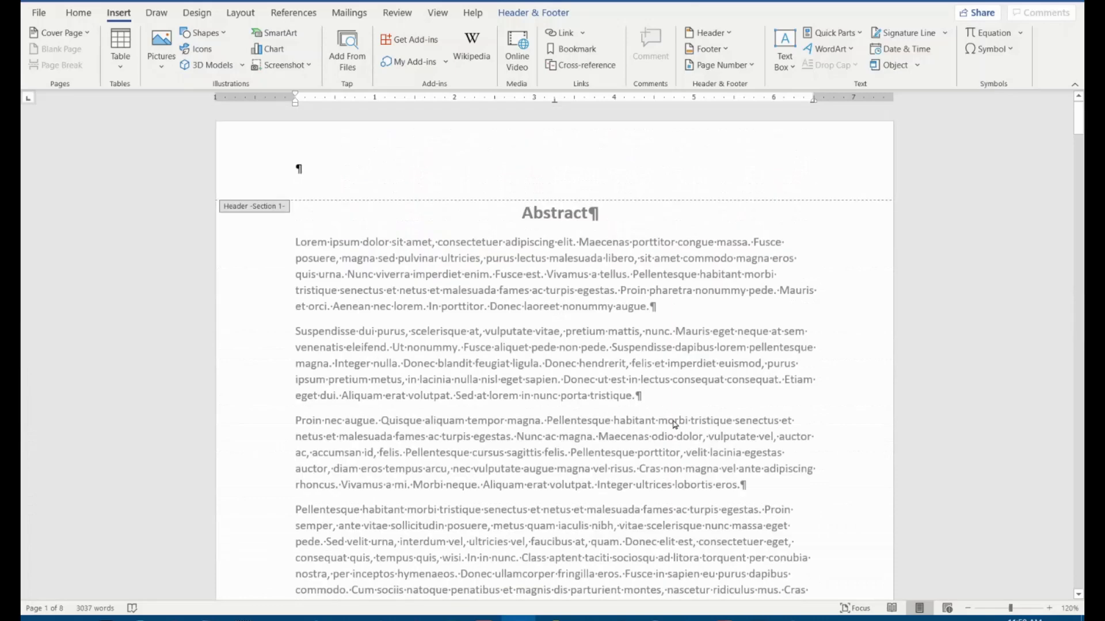
pyautogui.scroll(-3, 674, 424)
pyautogui.scroll(-6, 674, 424)
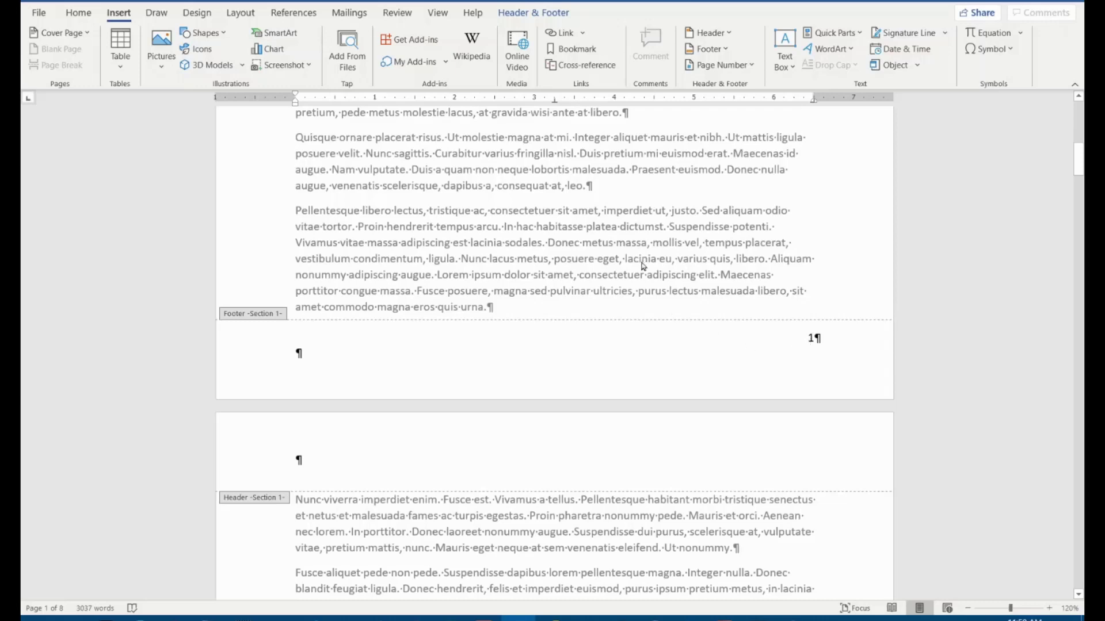
pyautogui.click(804, 338)
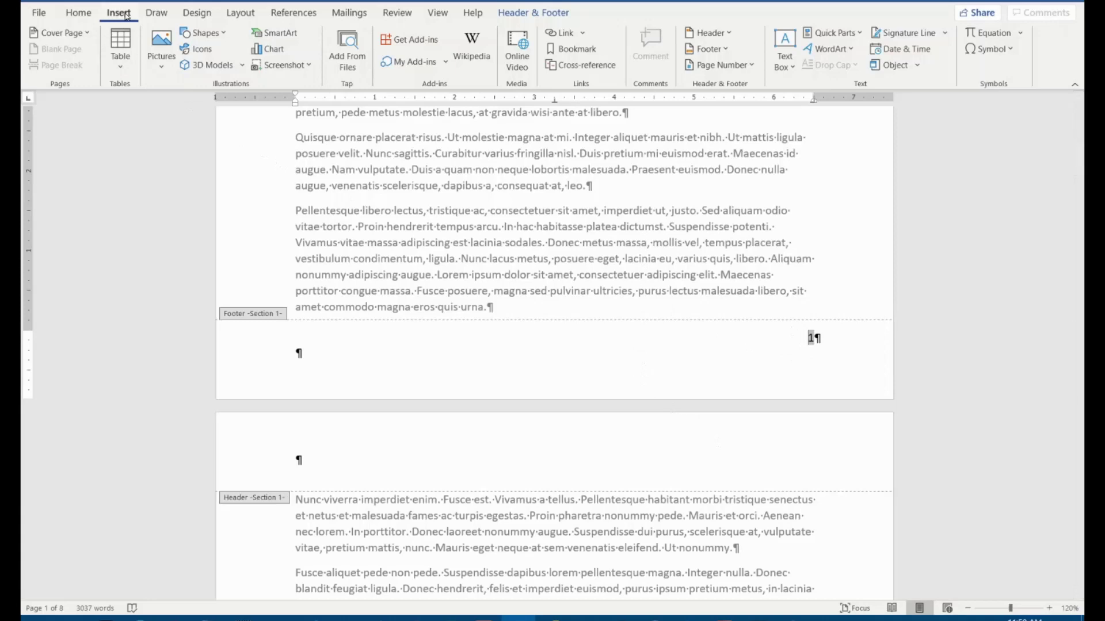
pyautogui.click(731, 70)
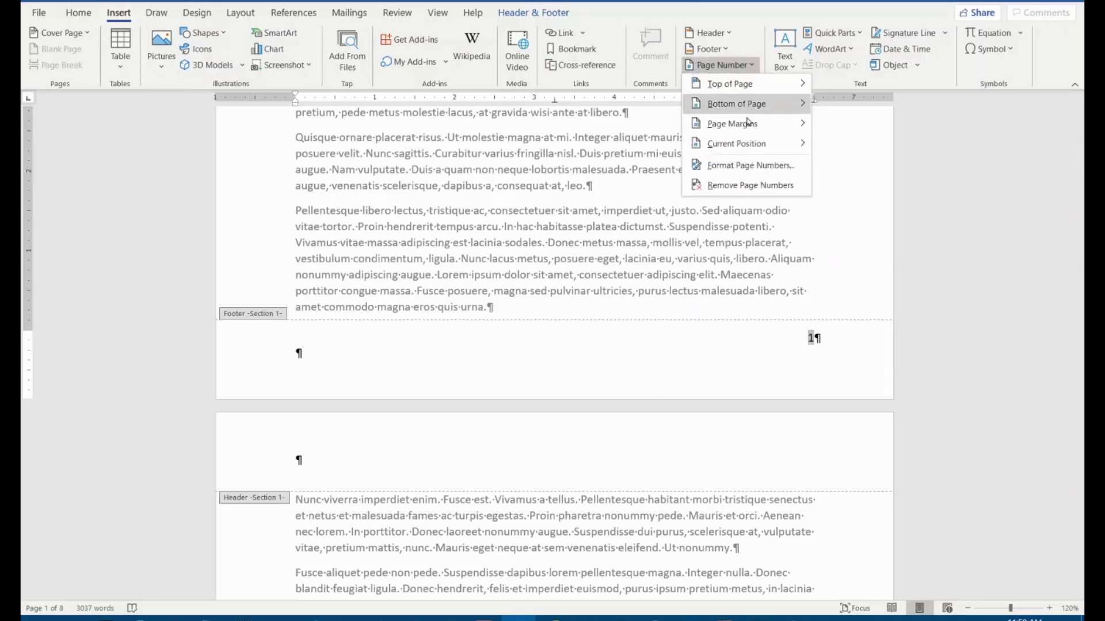
pyautogui.click(751, 165)
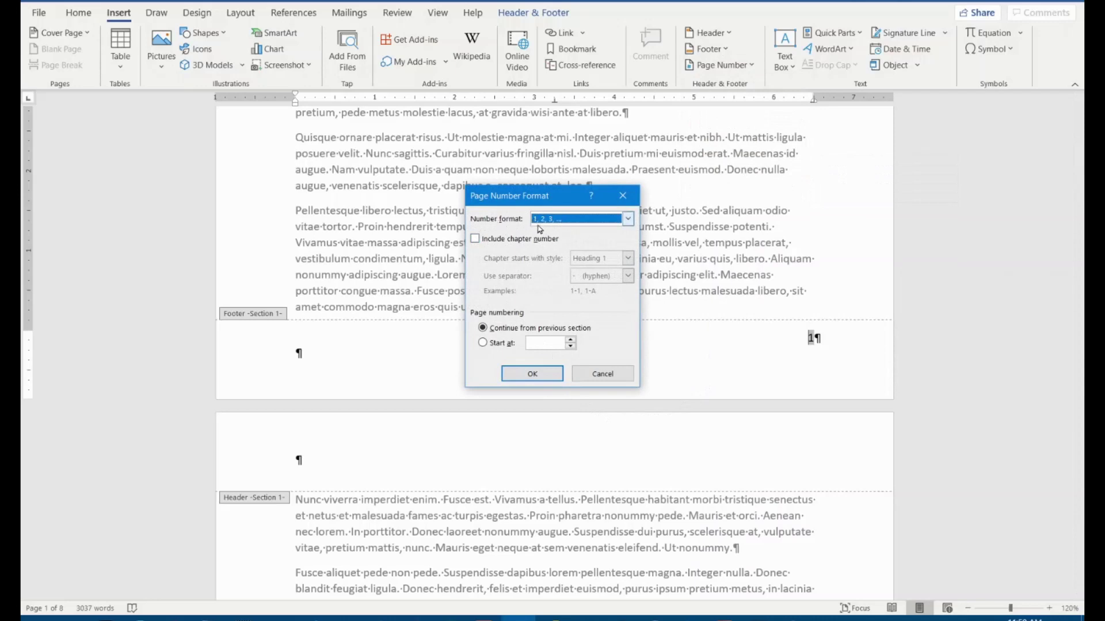
pyautogui.click(575, 219)
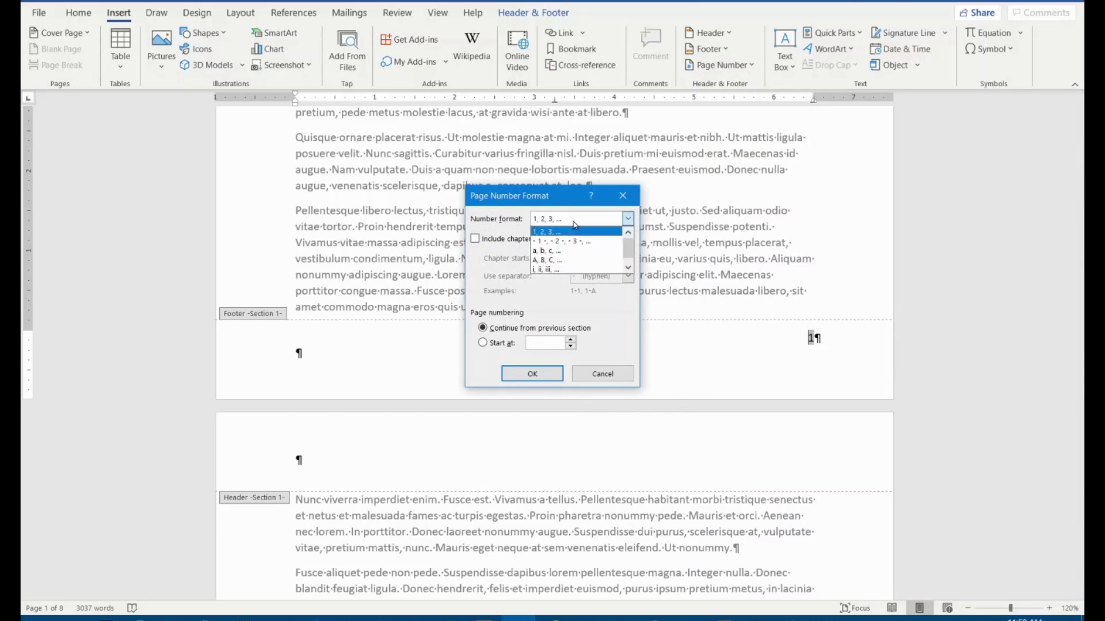
pyautogui.click(545, 270)
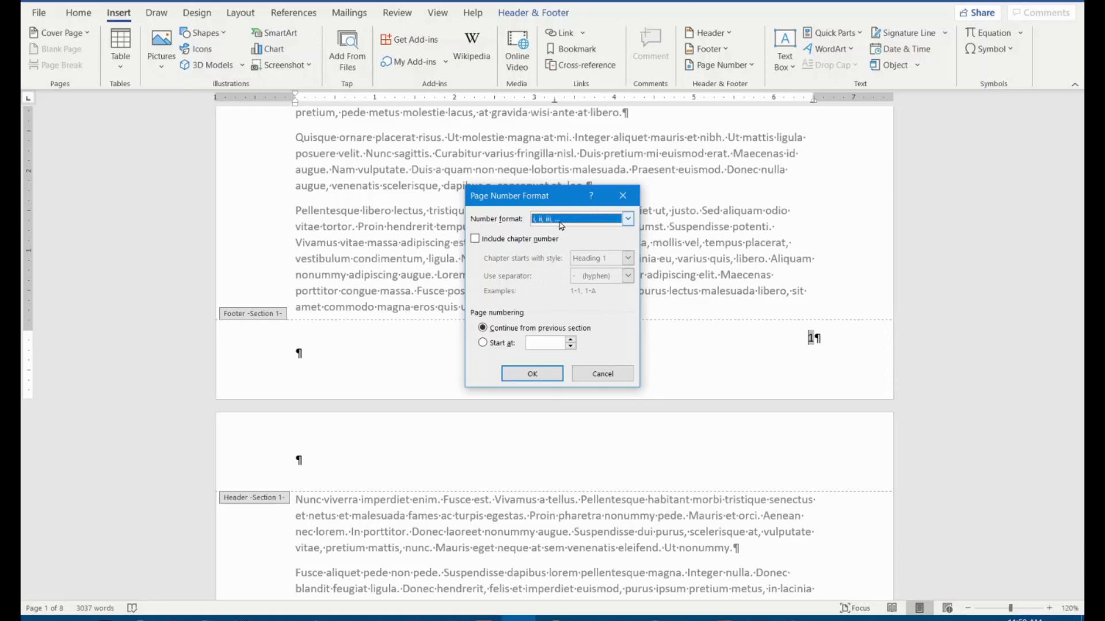
pyautogui.click(483, 344)
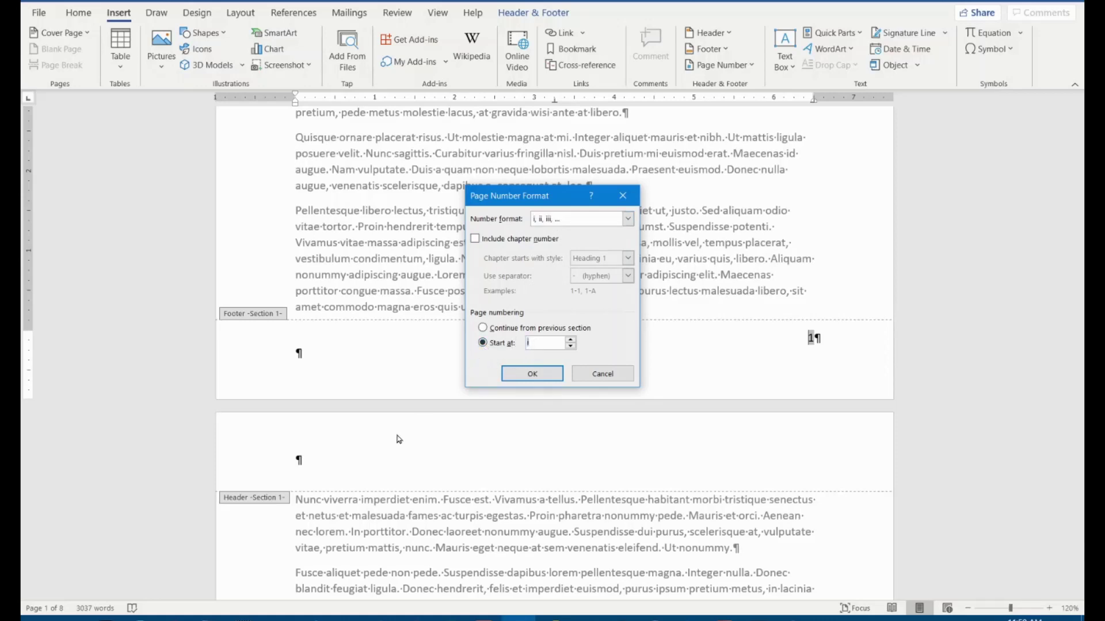
pyautogui.click(533, 374)
# - Check the page numbers in the front matter footers from the Abstract to the end of Section 1
pyautogui.scroll(8, 764, 321)
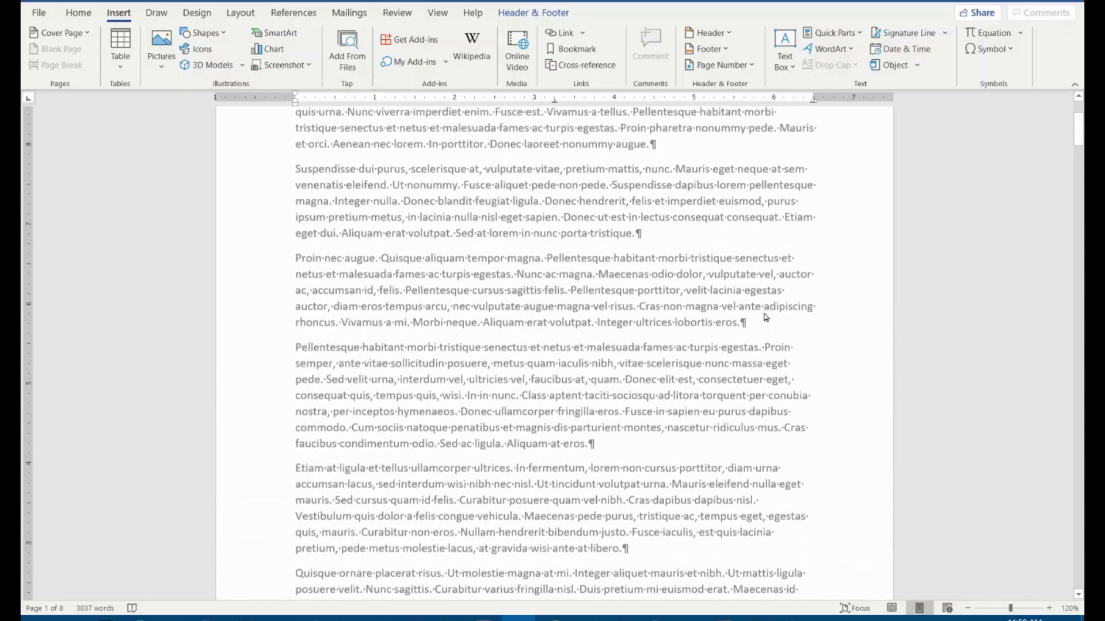
pyautogui.scroll(-8, 766, 318)
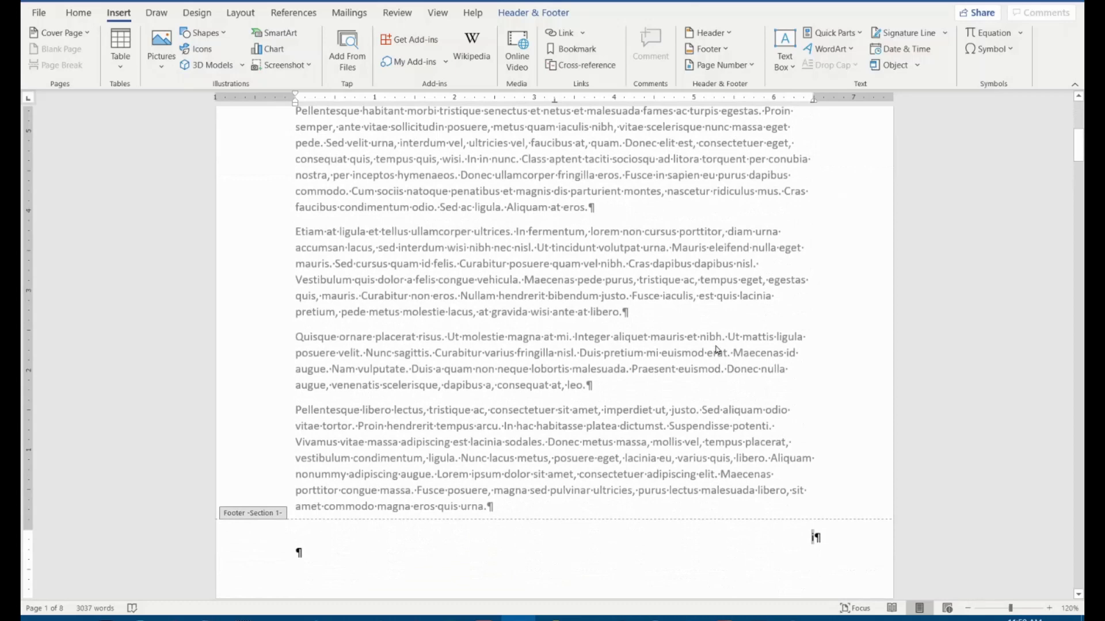
pyautogui.scroll(-15, 738, 359)
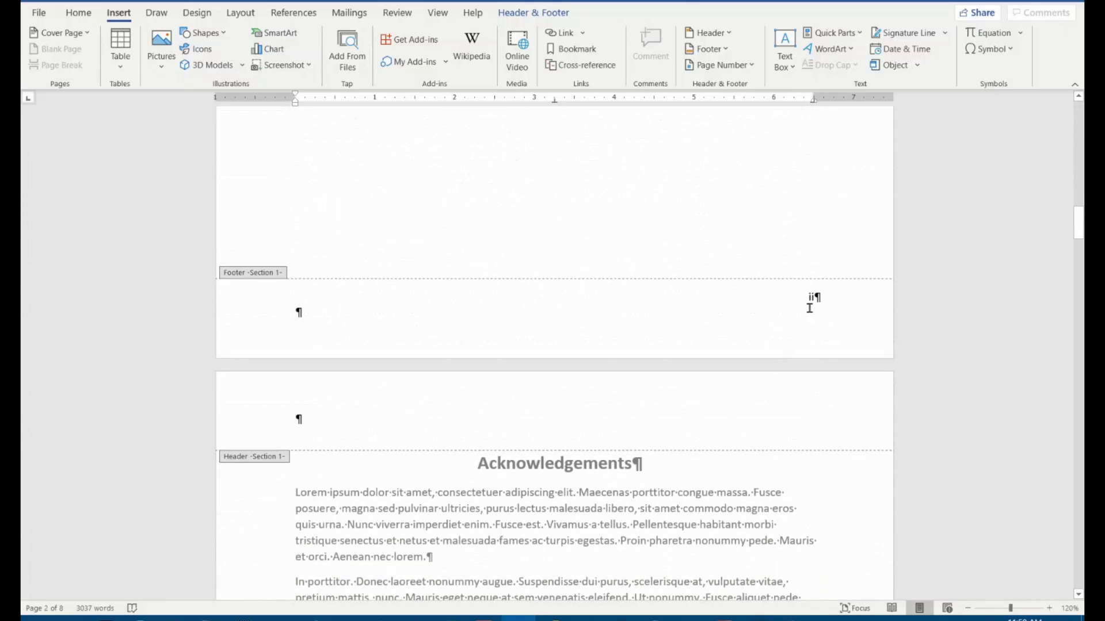
pyautogui.scroll(-10, 738, 335)
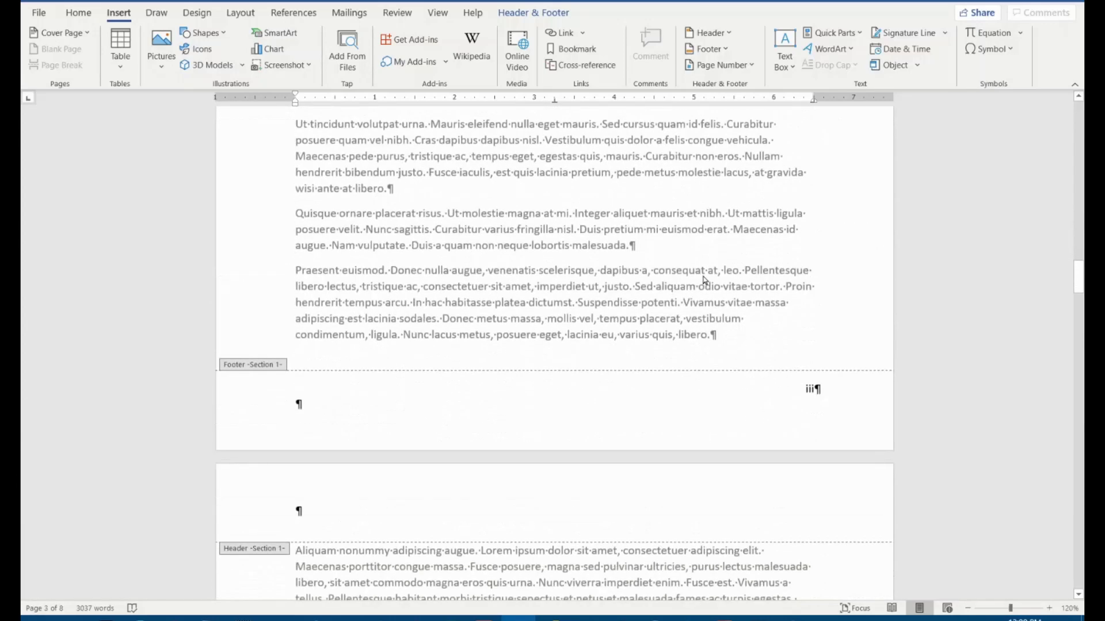
pyautogui.scroll(-10, 704, 280)
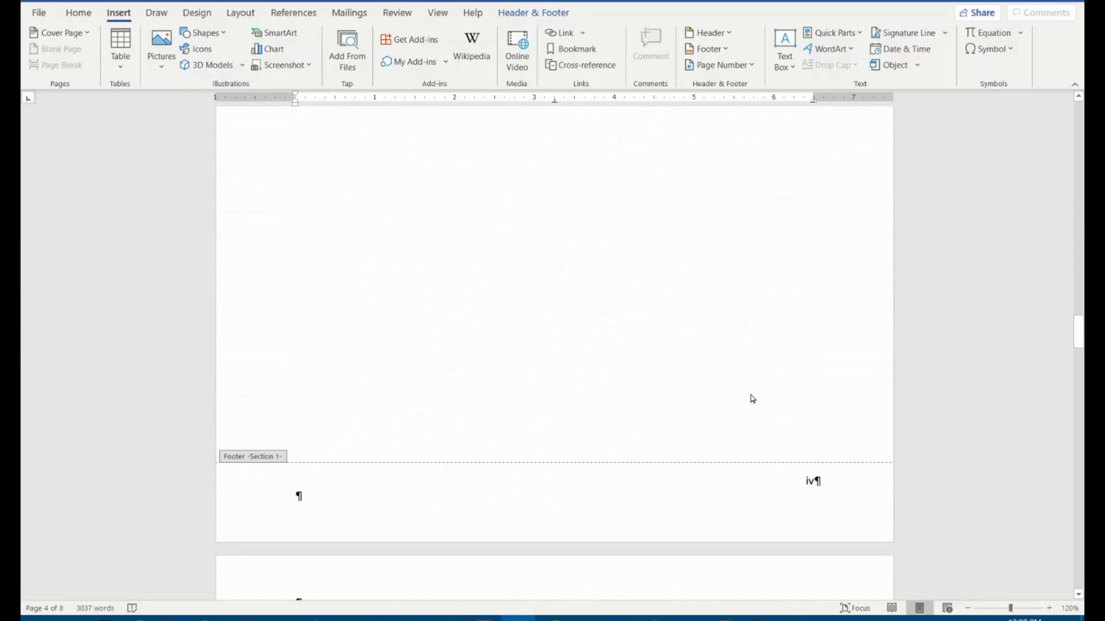
# - Exit footer editing from the Introduction's footer and hide the formatting marks throughout the document
pyautogui.scroll(3, 740, 340)
pyautogui.scroll(-10, 740, 341)
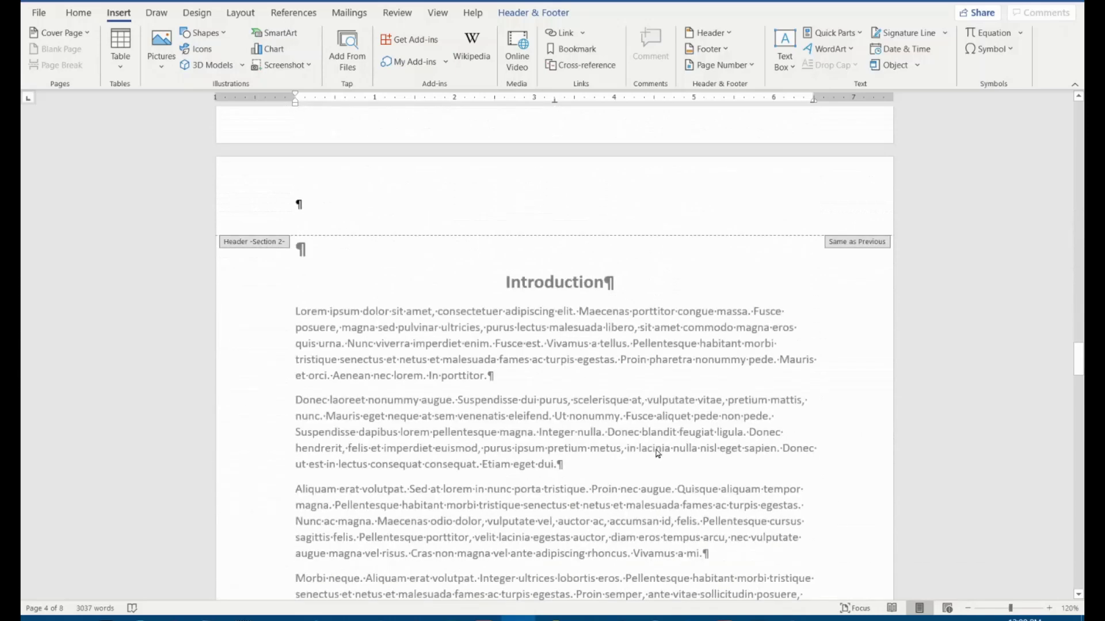
pyautogui.scroll(-12, 670, 444)
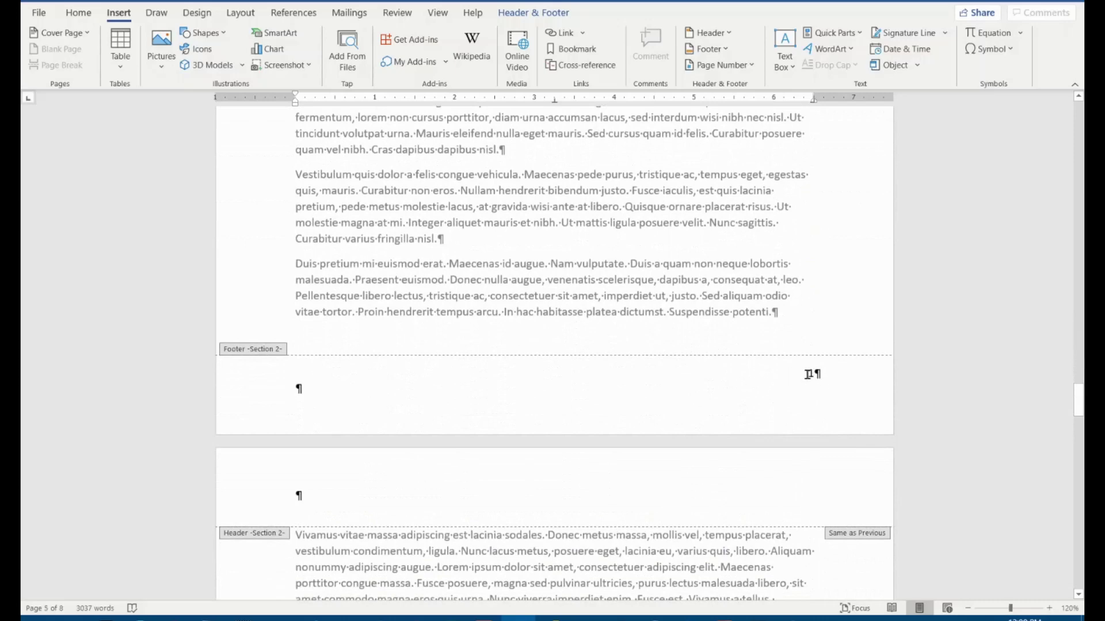
pyautogui.scroll(-1, 737, 419)
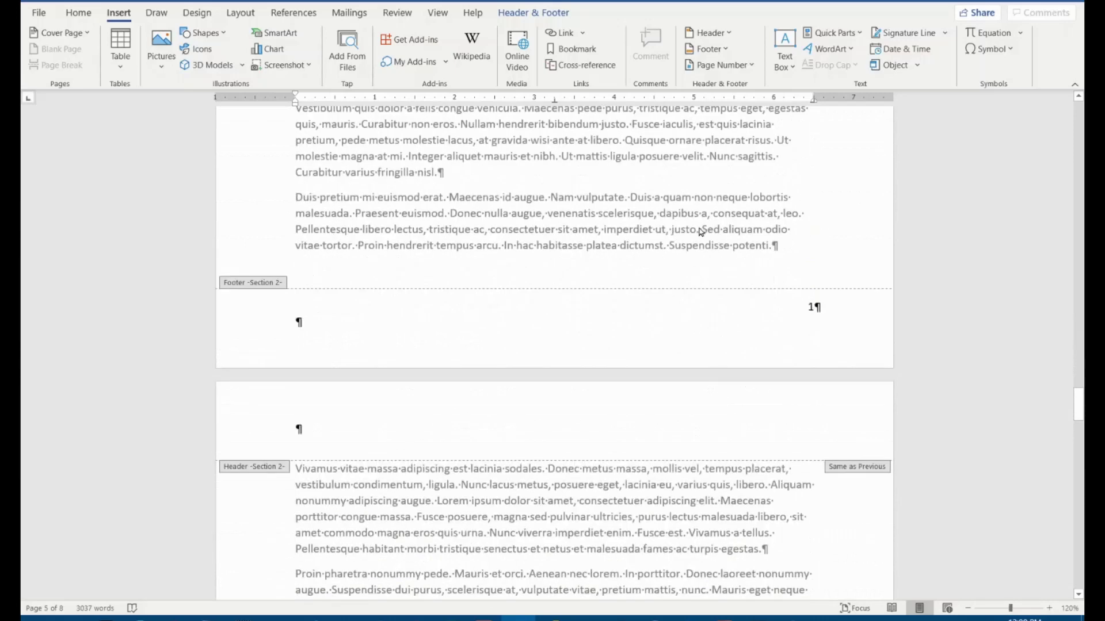
pyautogui.click(813, 305)
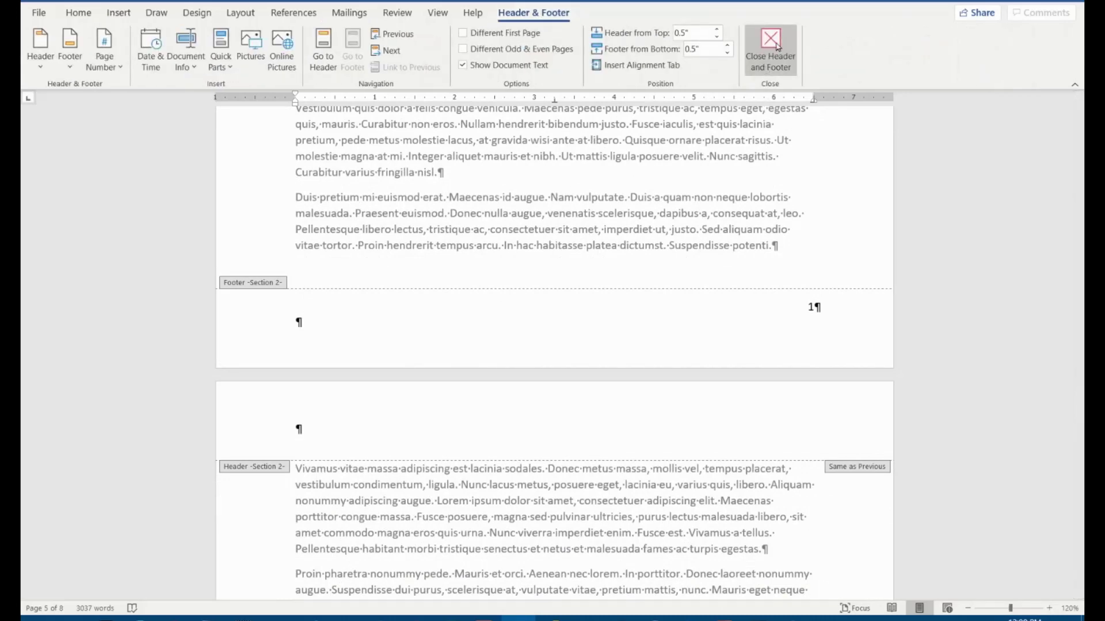
pyautogui.click(771, 42)
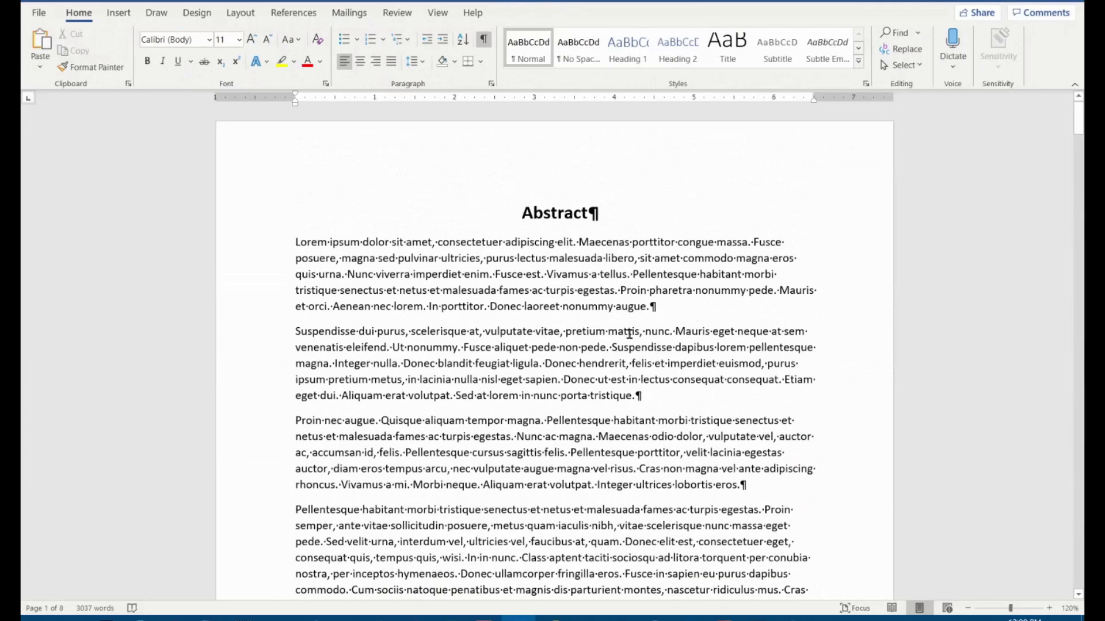
pyautogui.click(485, 42)
# - Check the page numbers at the page bottoms from the Abstract through the Introduction and the main text
pyautogui.scroll(-10, 768, 371)
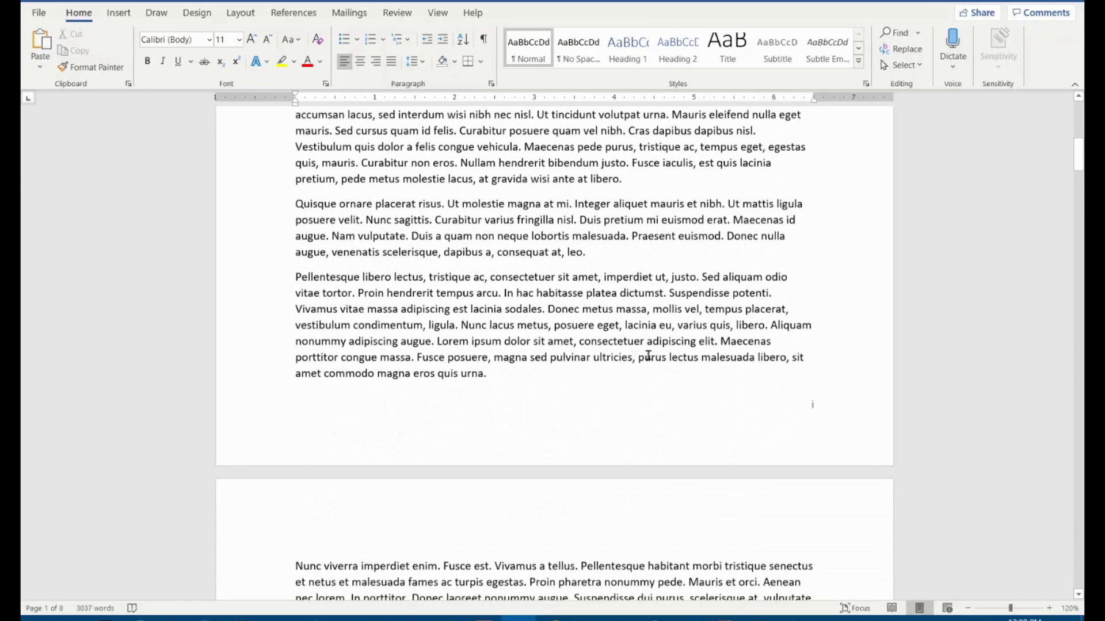
pyautogui.scroll(-15, 695, 348)
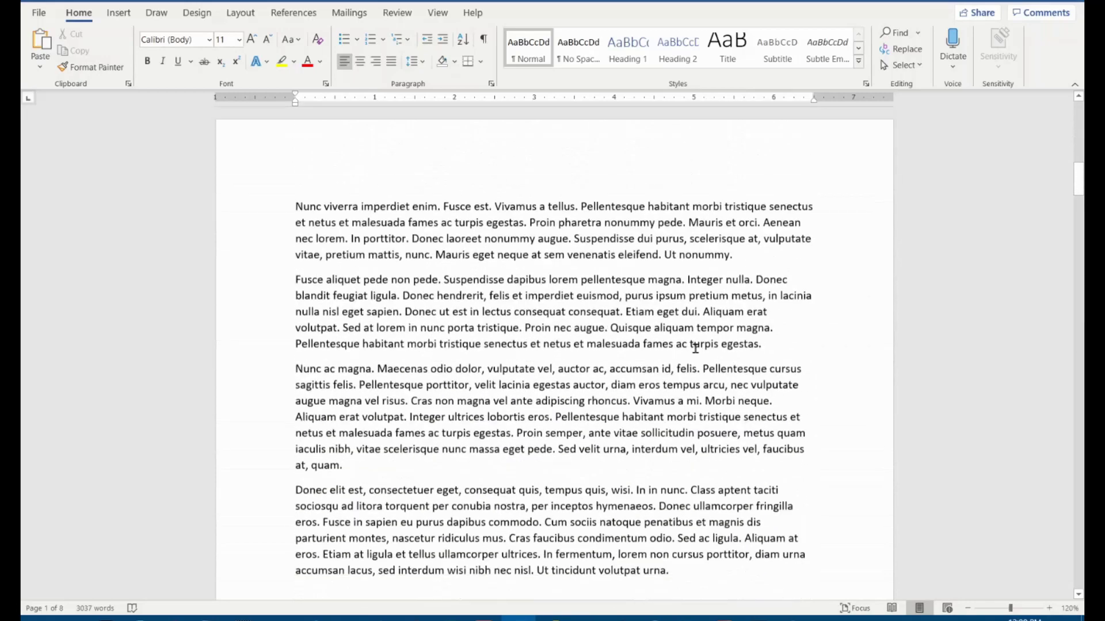
pyautogui.scroll(-15, 695, 349)
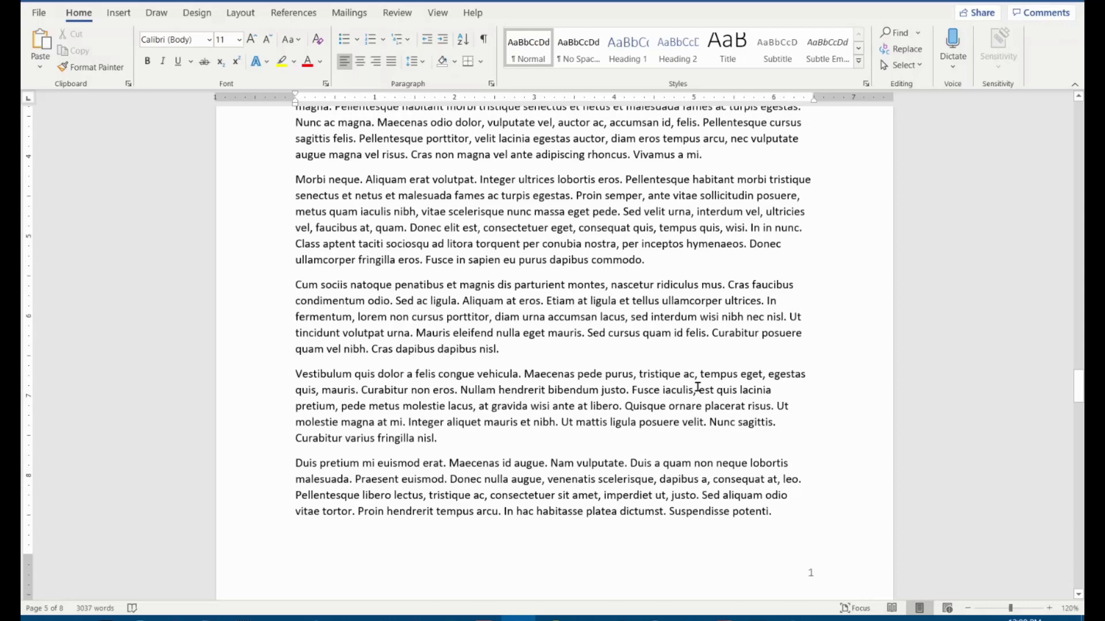
pyautogui.scroll(-15, 710, 403)
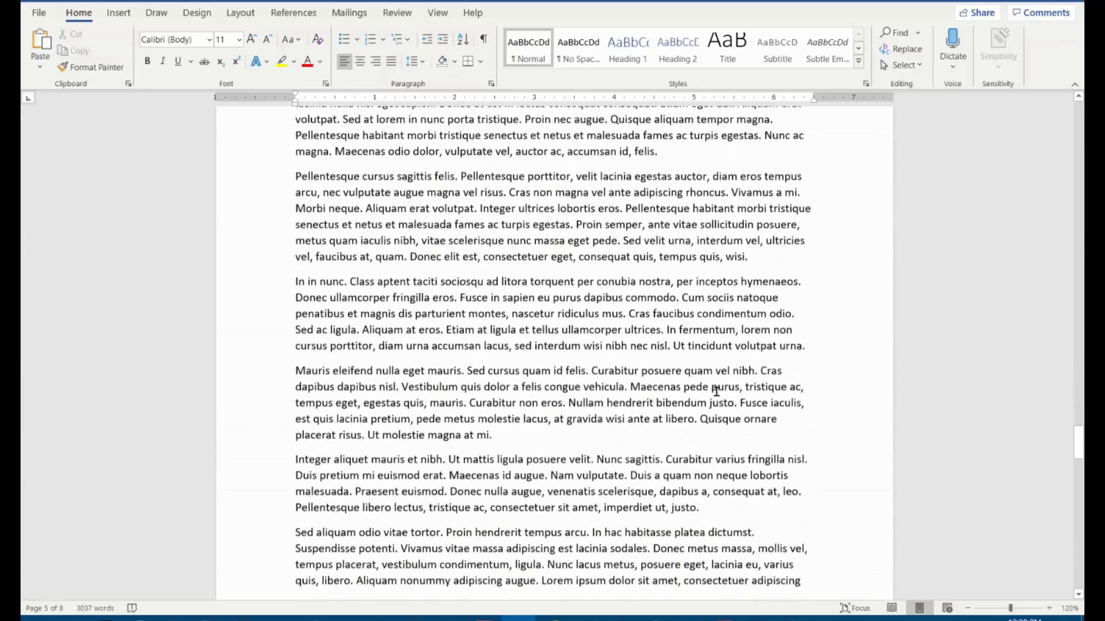
pyautogui.scroll(20, 948, 360)
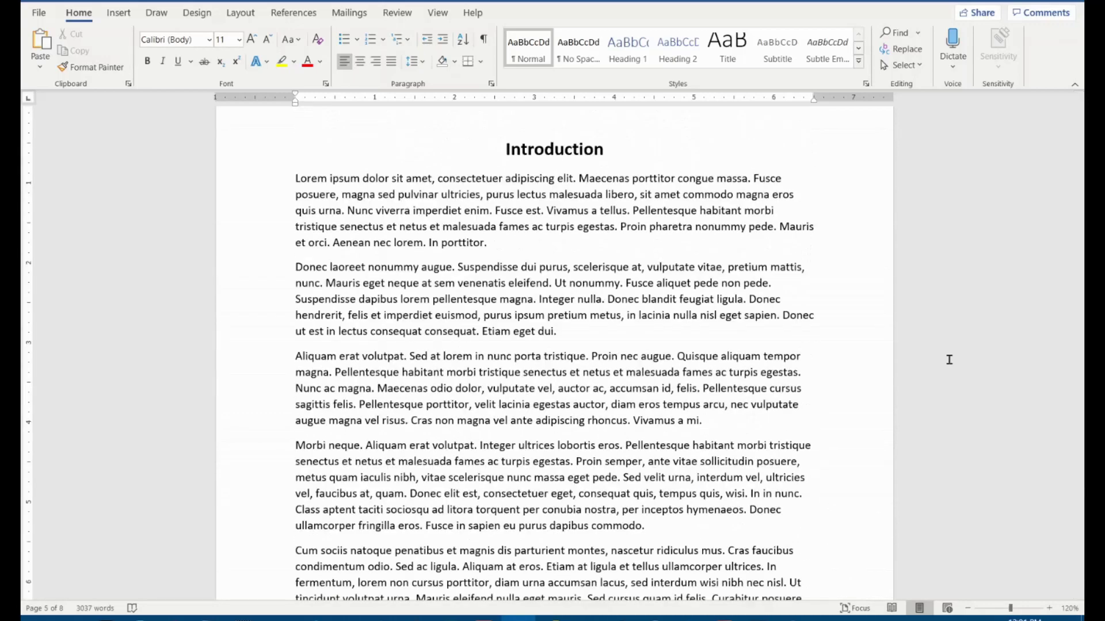